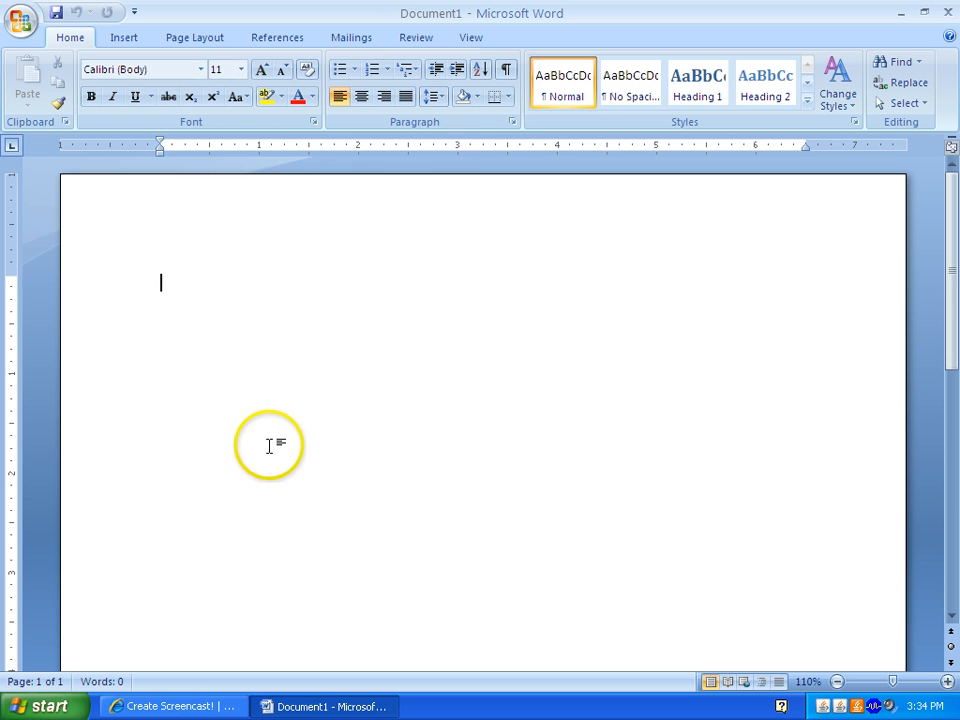
- Open McGraw-BLOCK_Letter_Example from the CC7 > McGraw-Bakery Topic 7 folder
click(19, 26)
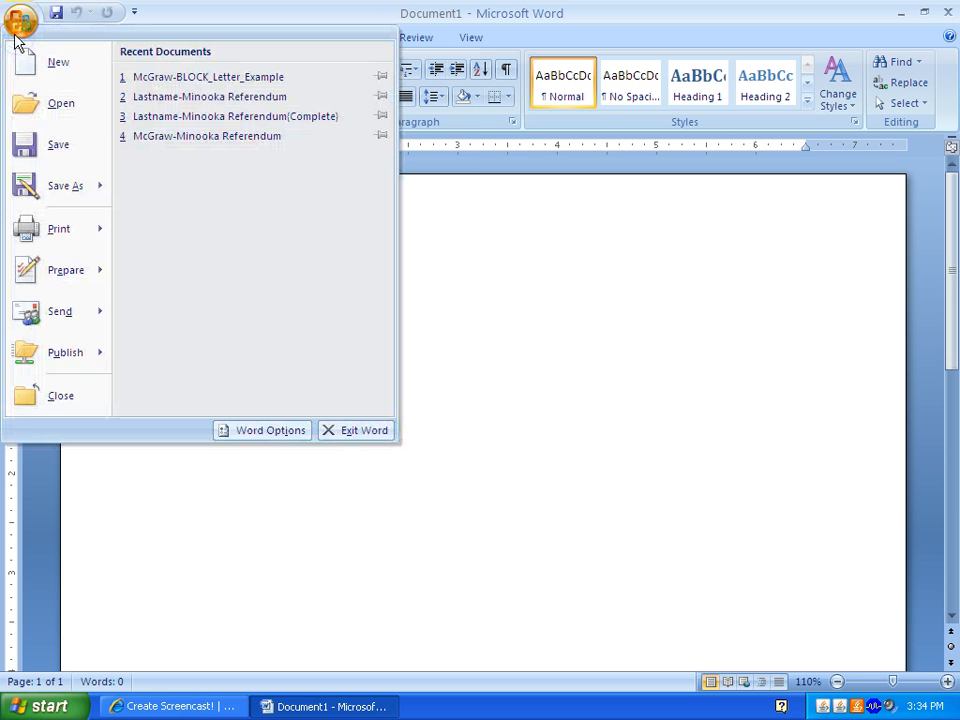
click(25, 102)
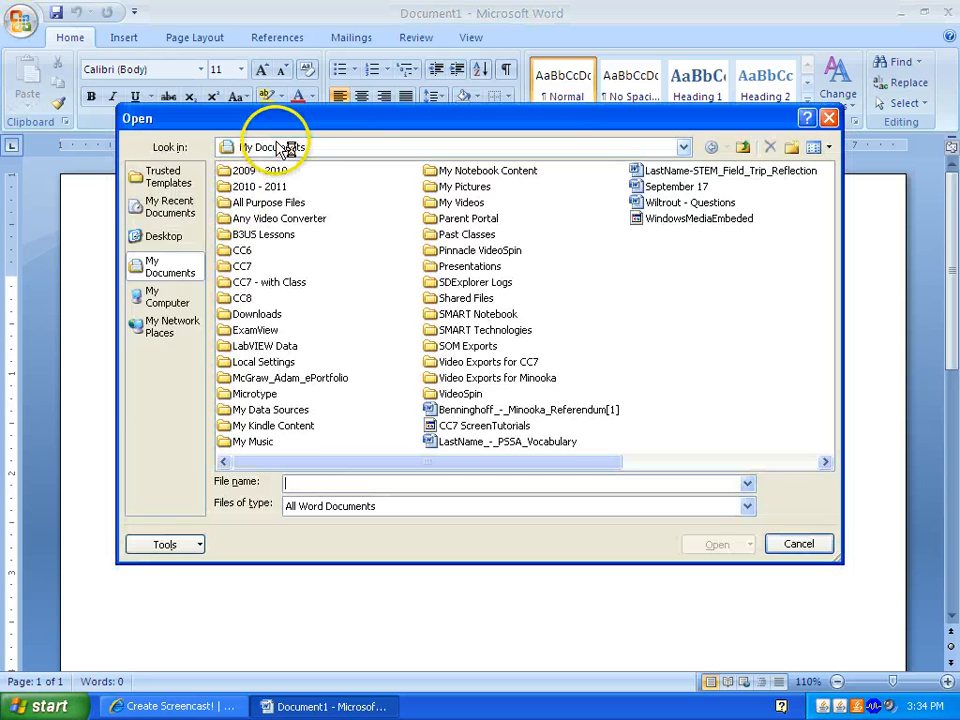
double_click(240, 266)
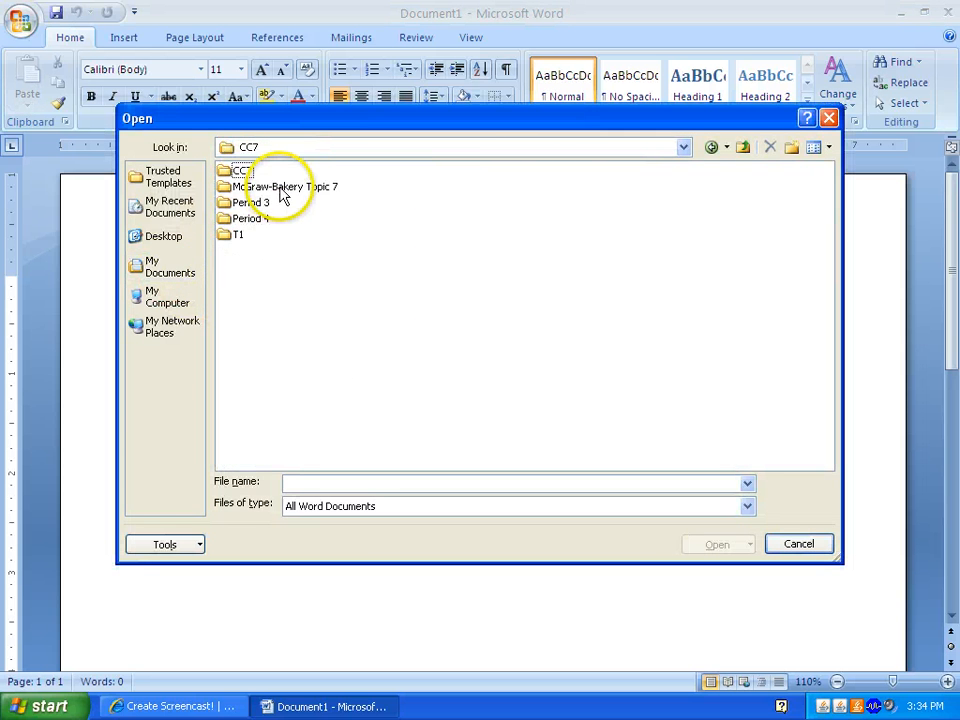
double_click(283, 187)
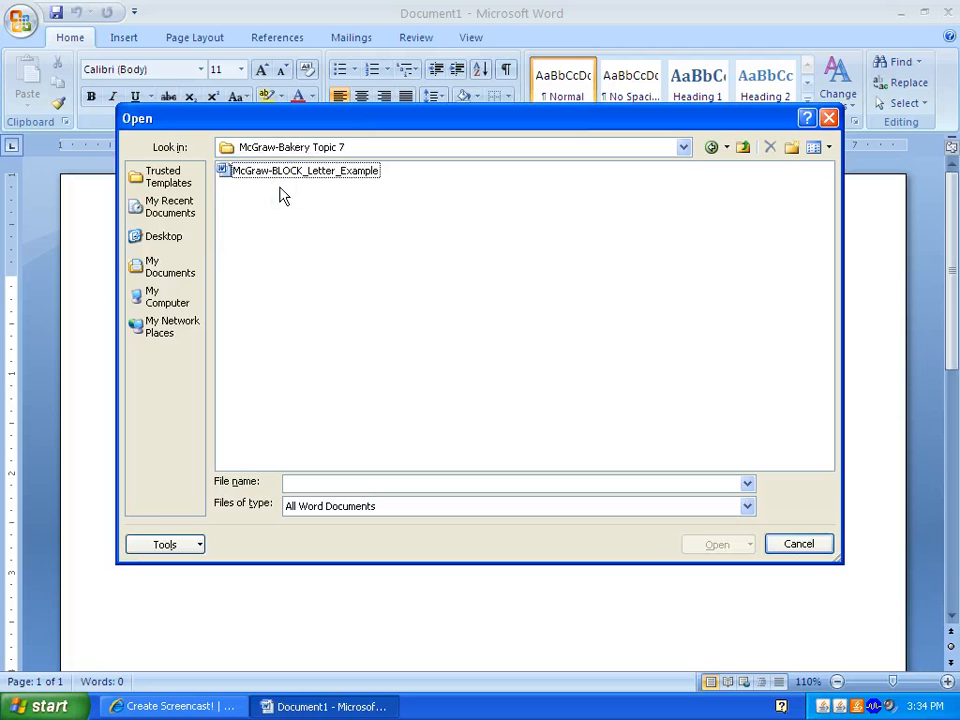
click(281, 174)
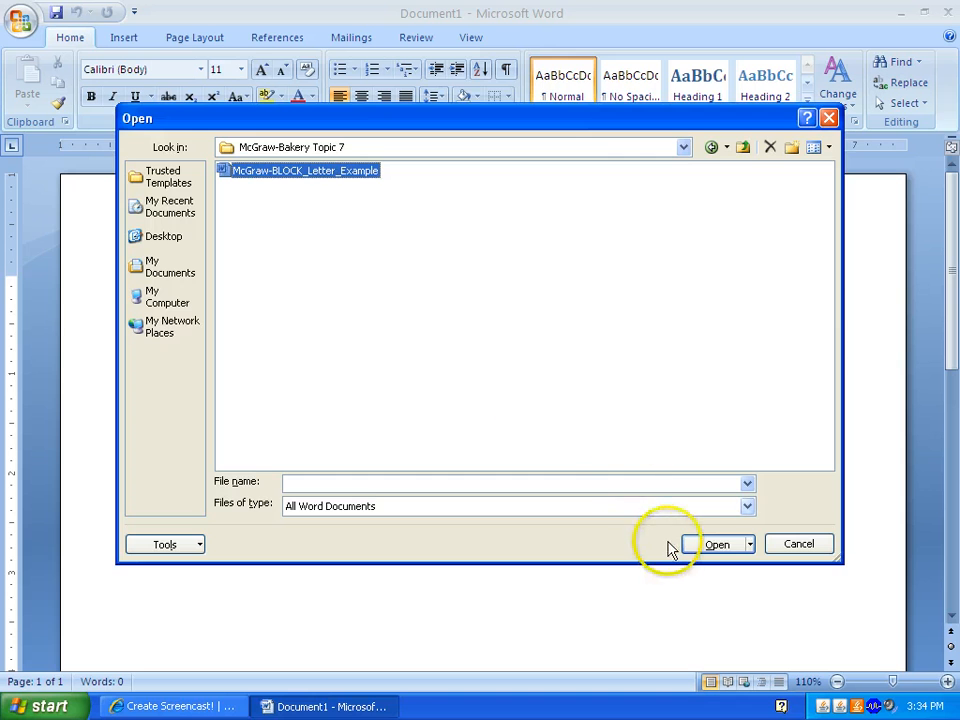
click(709, 543)
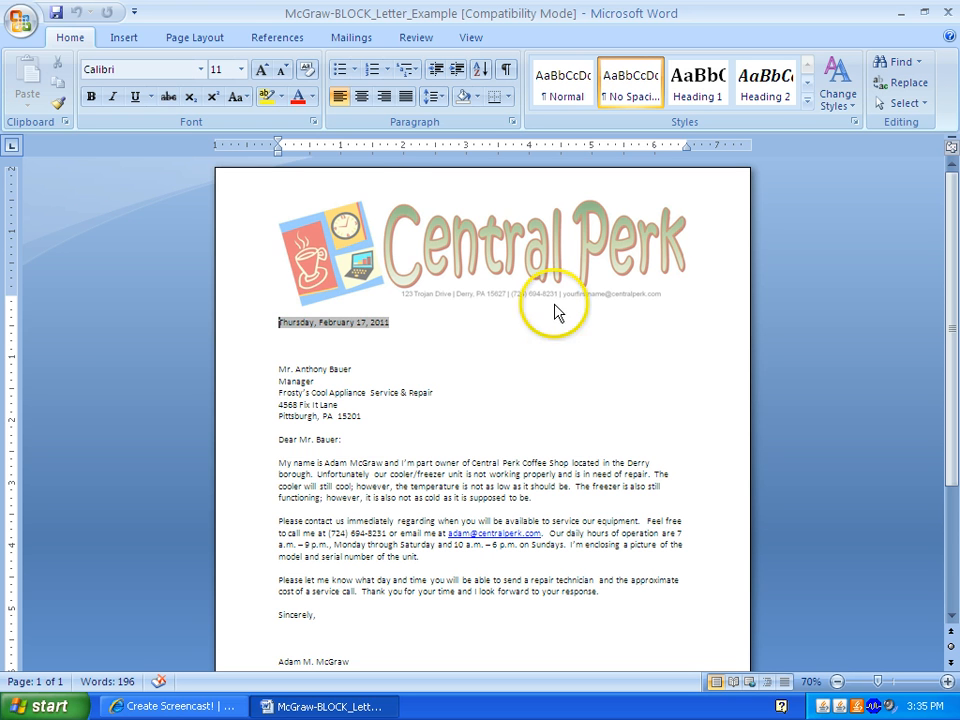
- Save As McGraw-MODIFIED BLOCK_Letter_Example by inserting 'MODIFIED' after 'McGraw-' in the file name
click(17, 22)
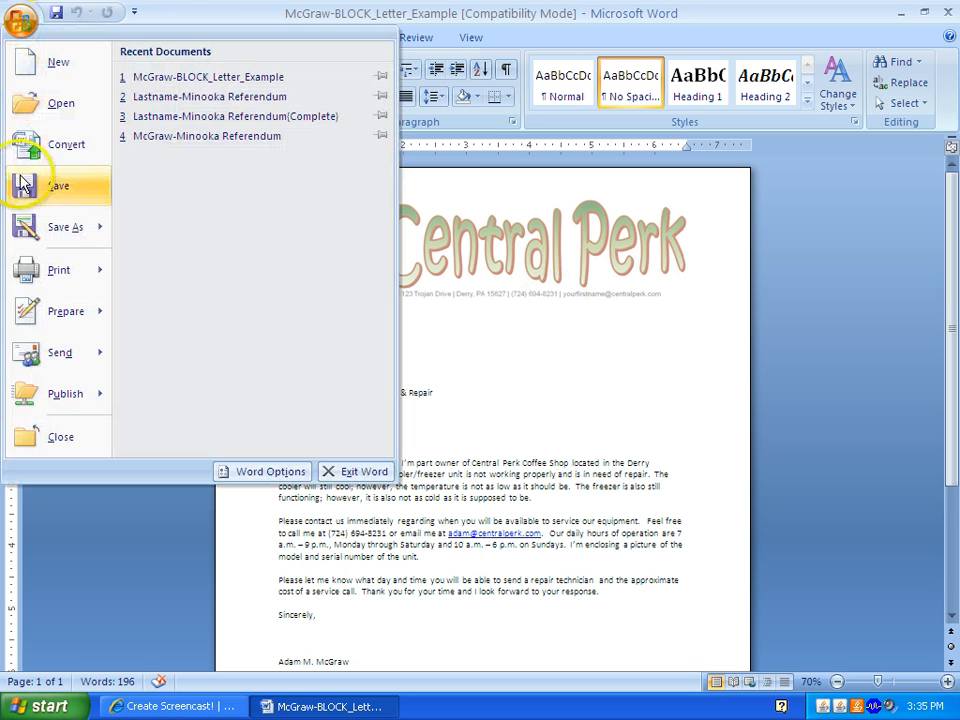
click(44, 236)
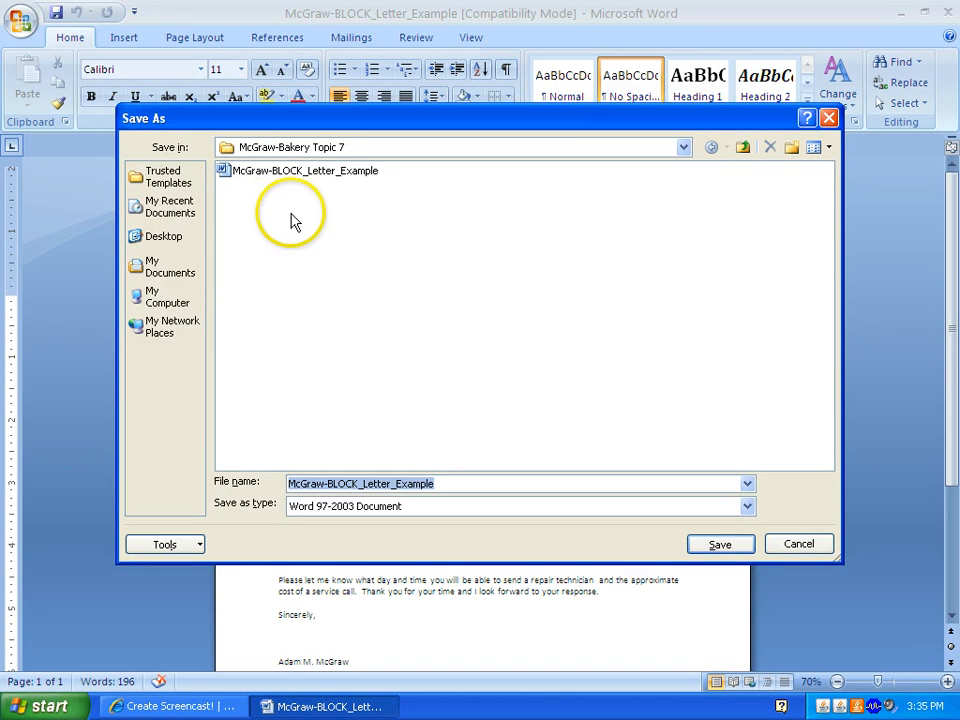
click(330, 485)
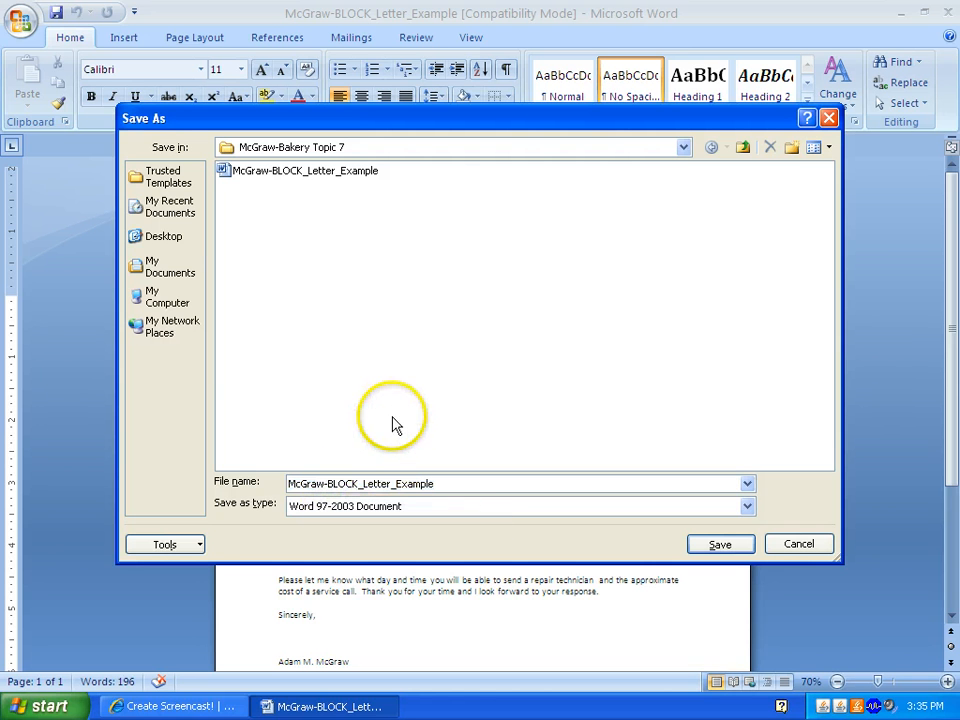
text(MODIFIED)
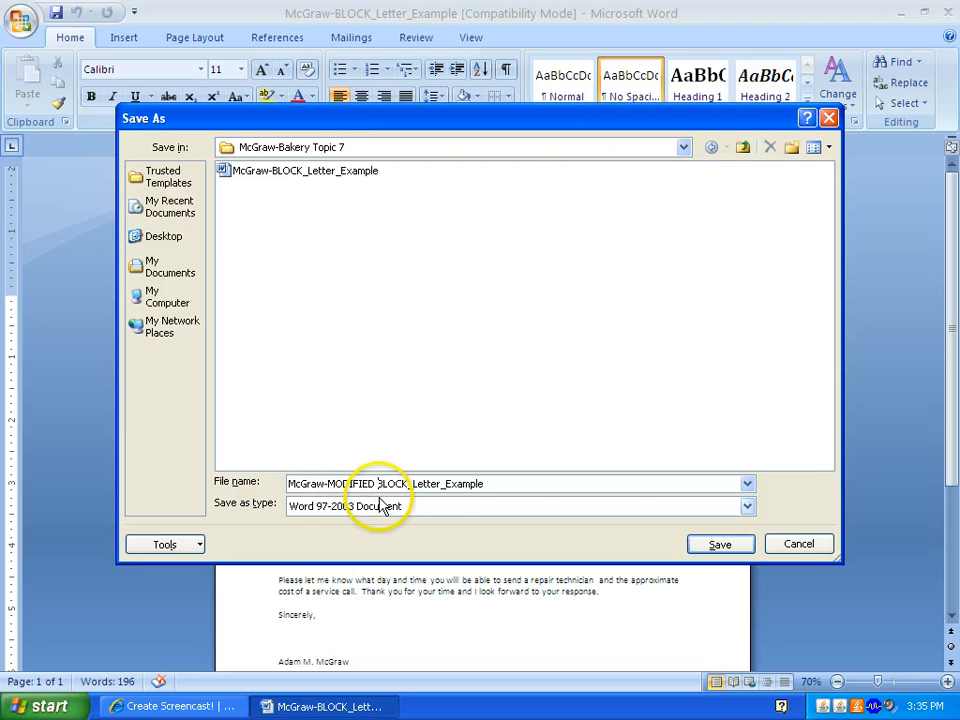
click(718, 546)
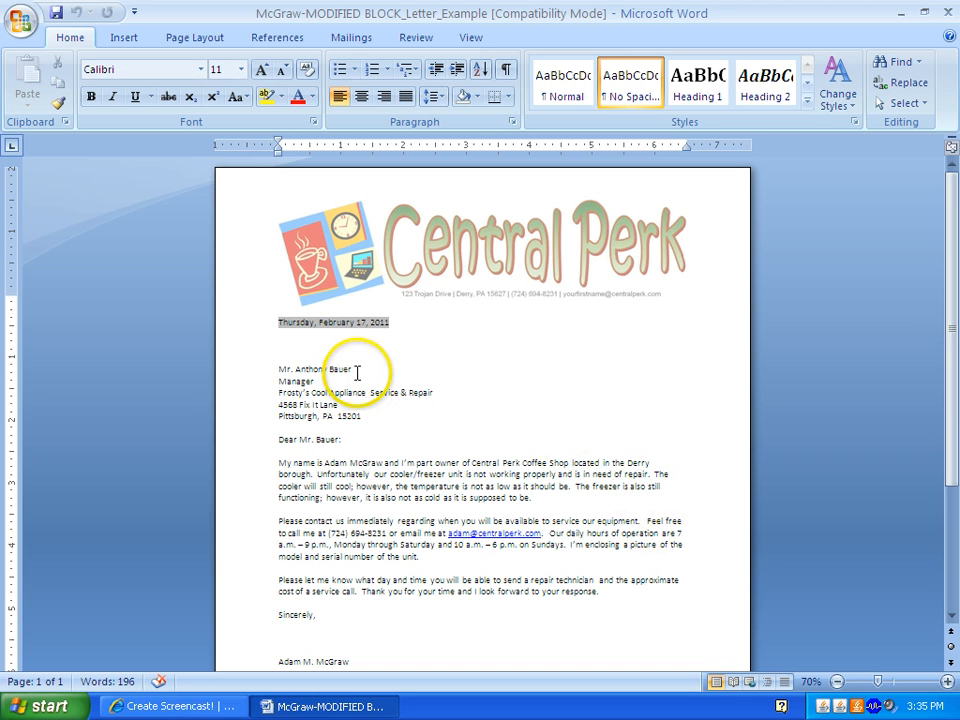
scroll(357, 372, down, 3)
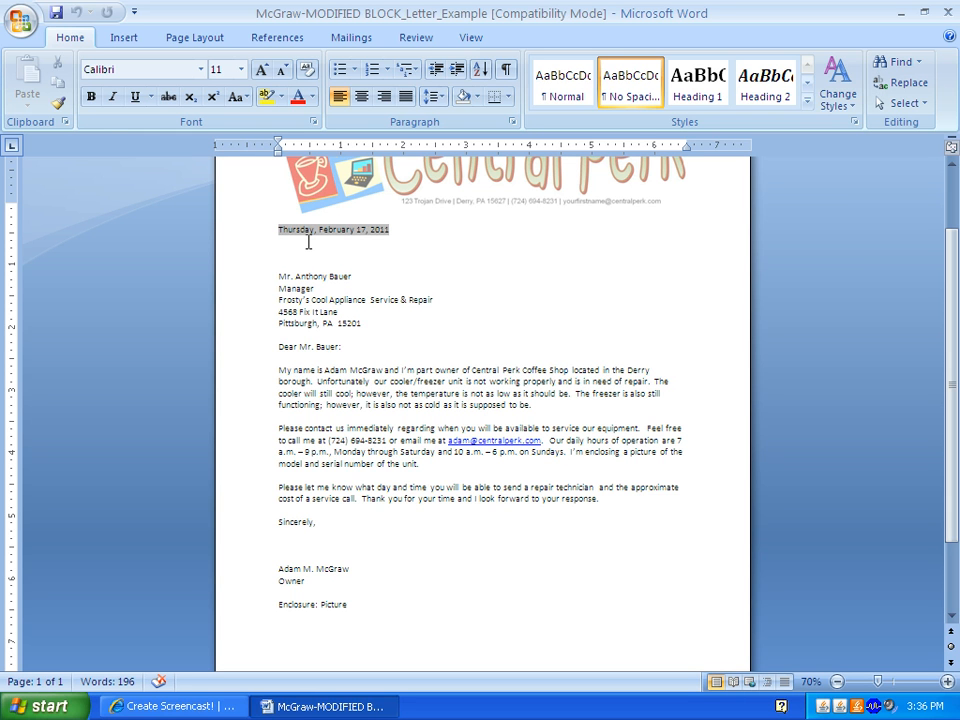
drag(279, 275, 377, 330)
click(282, 274)
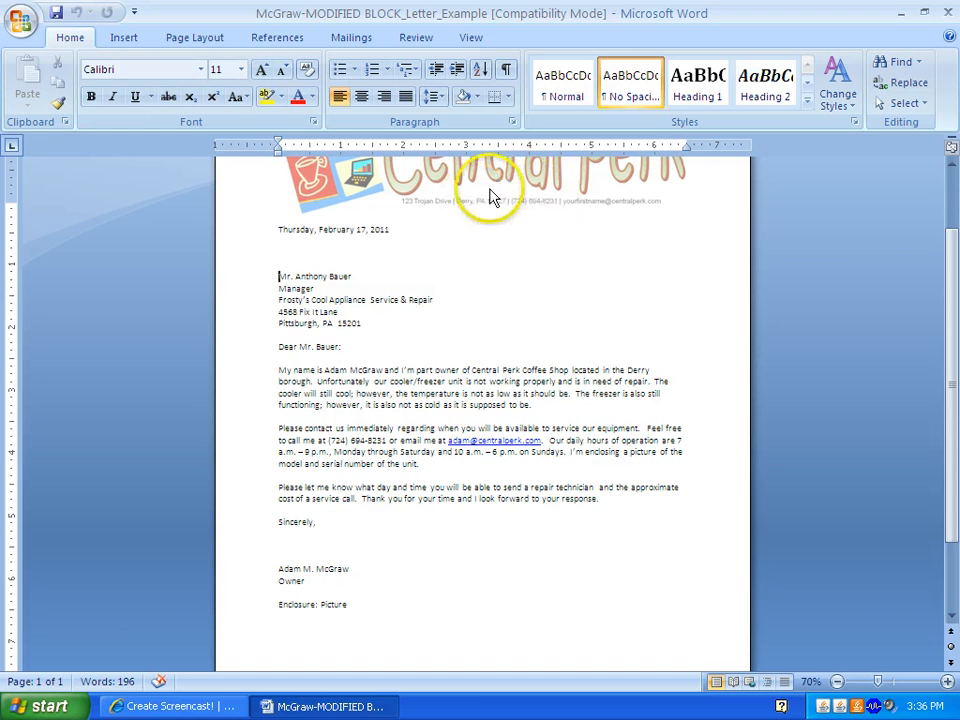
click(277, 277)
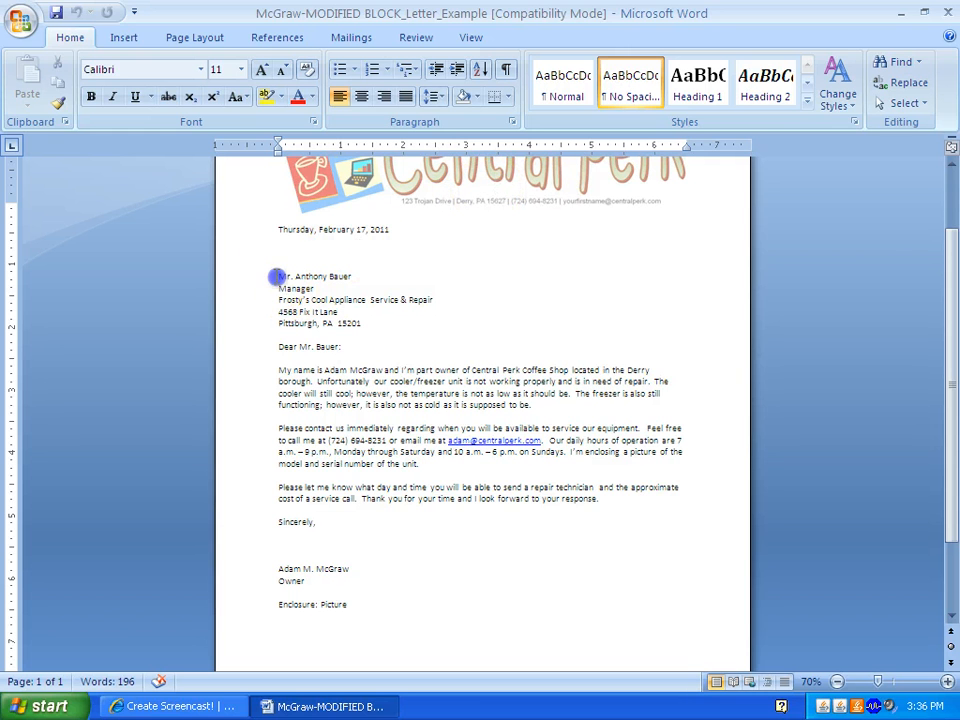
drag(286, 276, 362, 321)
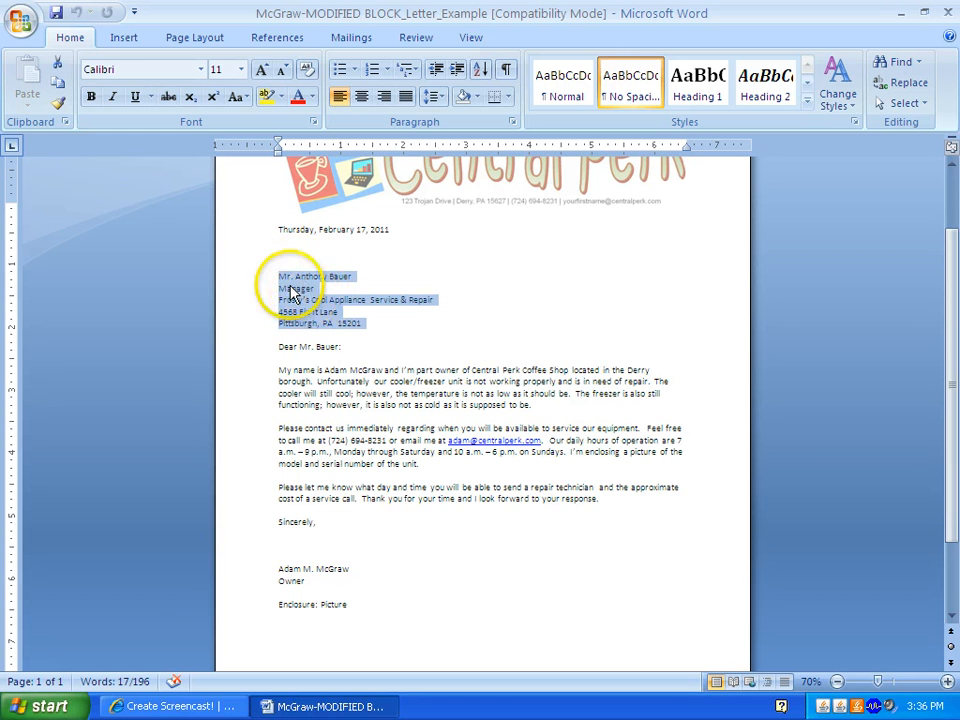
click(289, 284)
drag(280, 277, 429, 297)
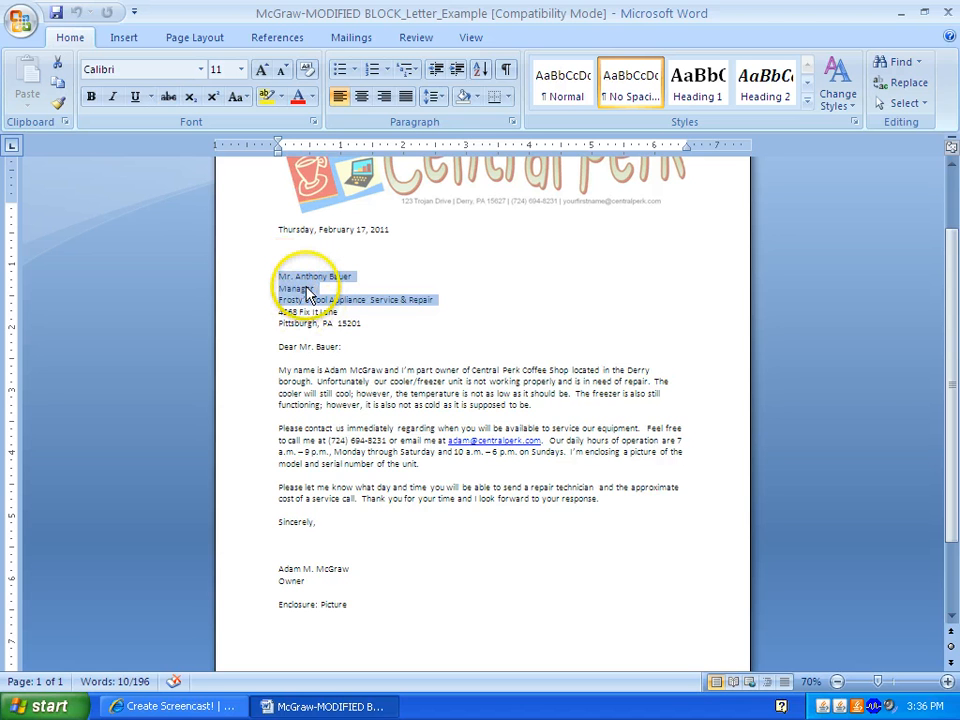
click(307, 288)
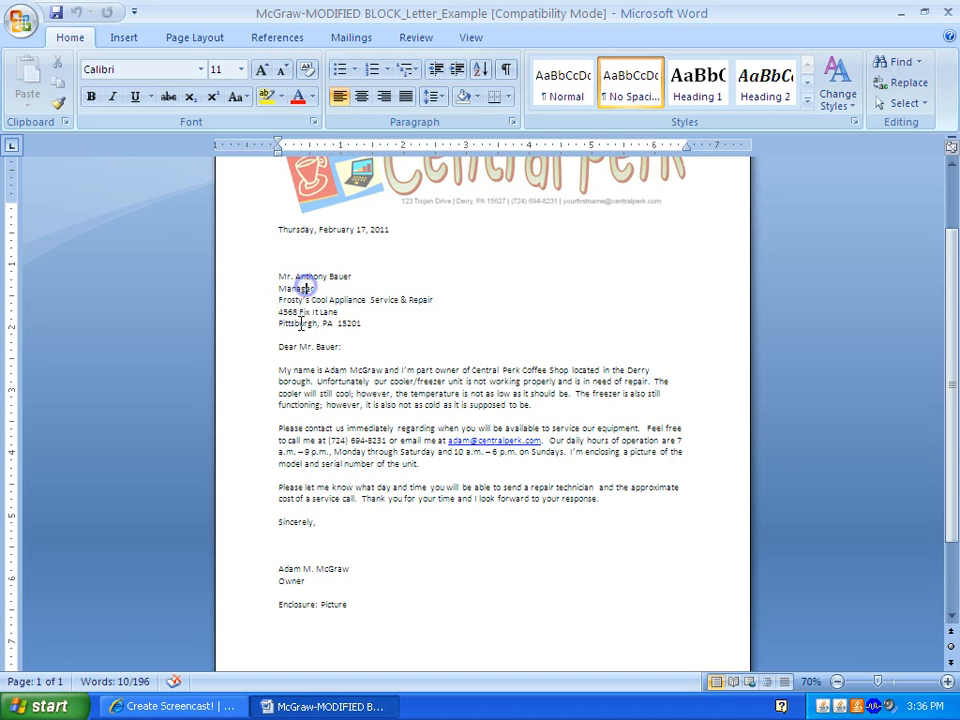
drag(278, 347, 341, 354)
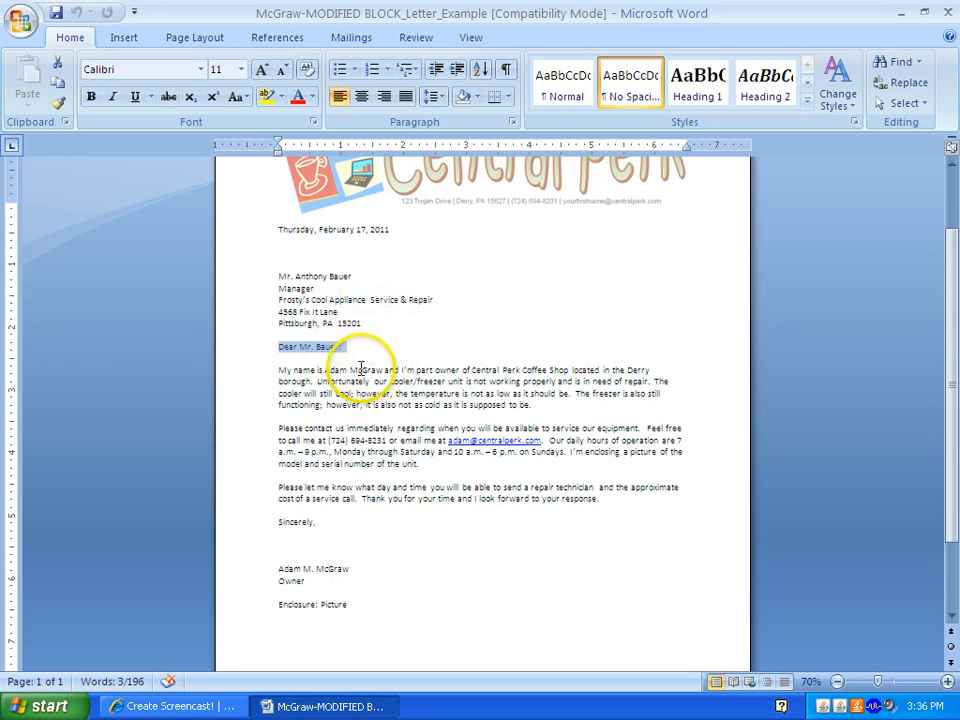
drag(280, 372, 605, 510)
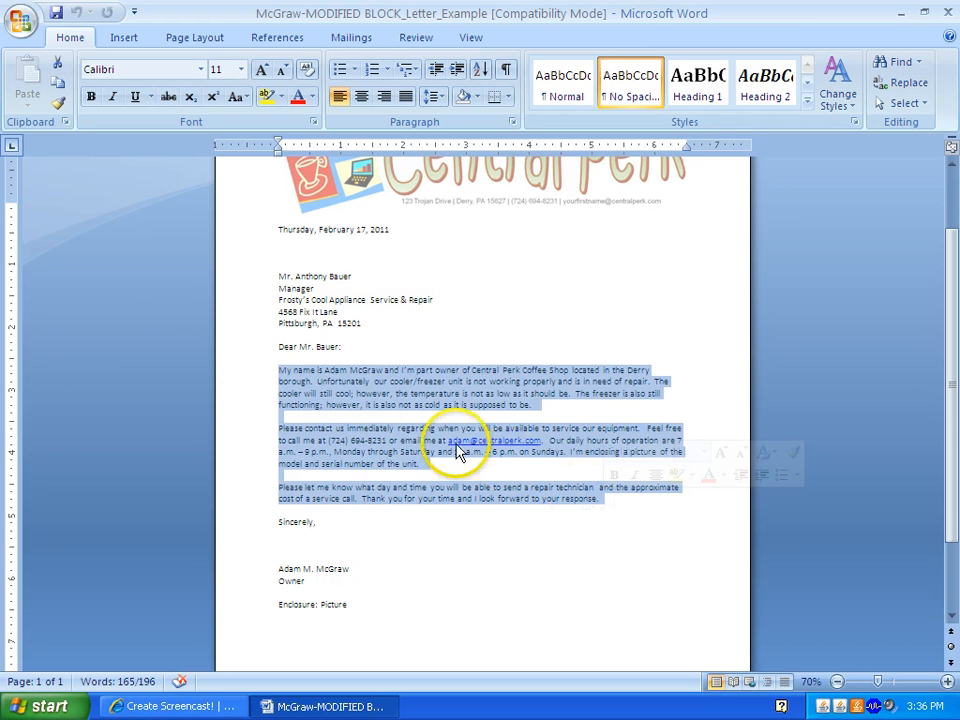
- Try selecting the body paragraphs, the closing, the enclosure line and the signature lines
click(288, 369)
drag(279, 369, 596, 510)
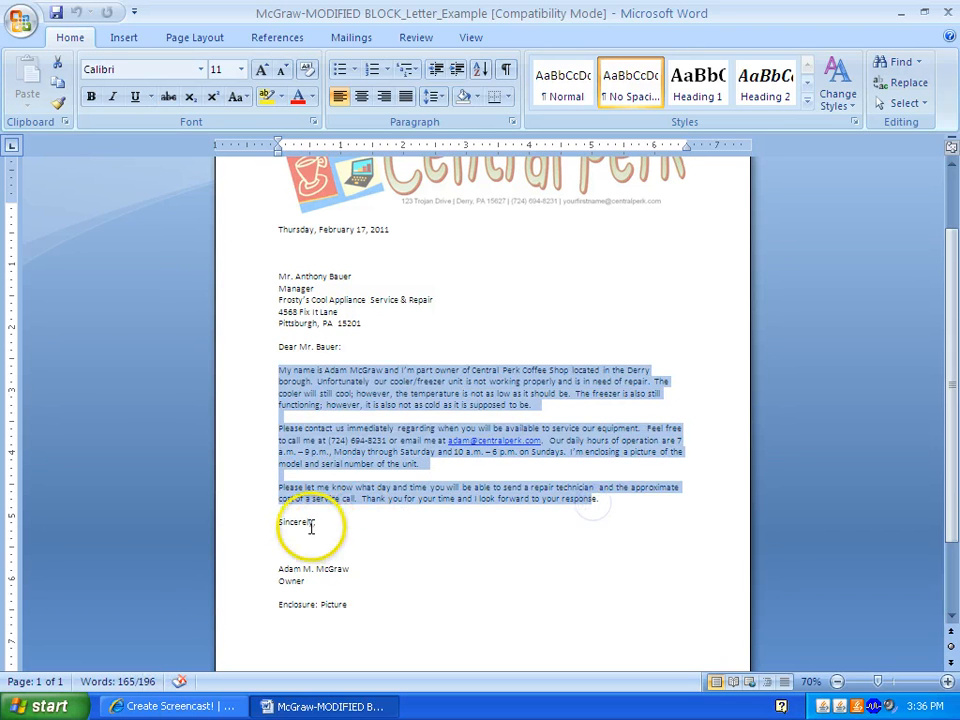
drag(274, 521, 332, 536)
click(284, 569)
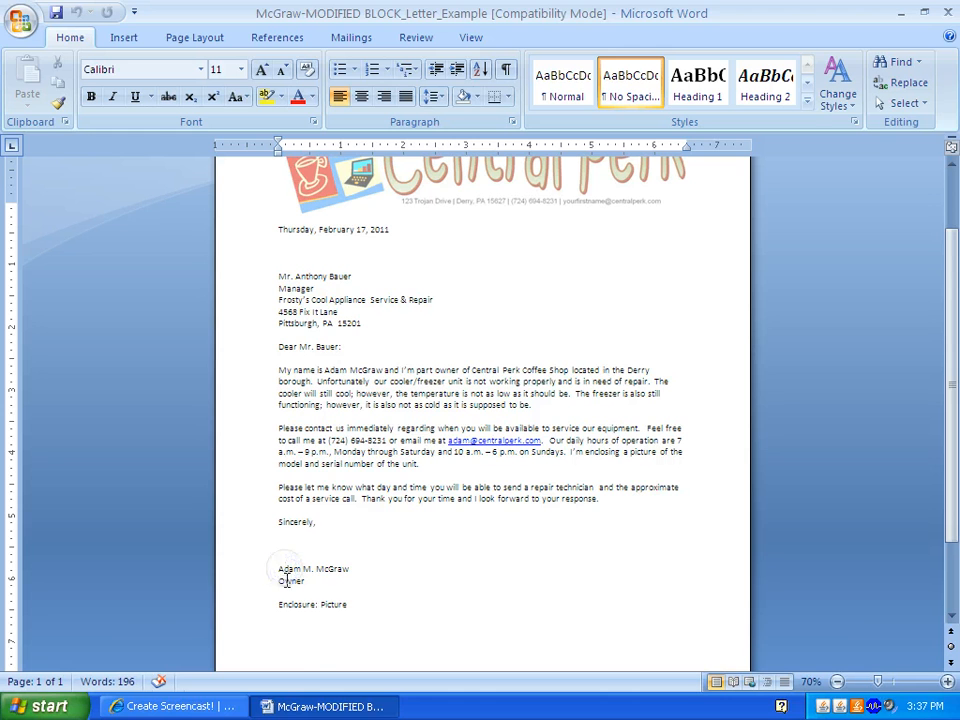
drag(279, 605, 339, 610)
click(385, 499)
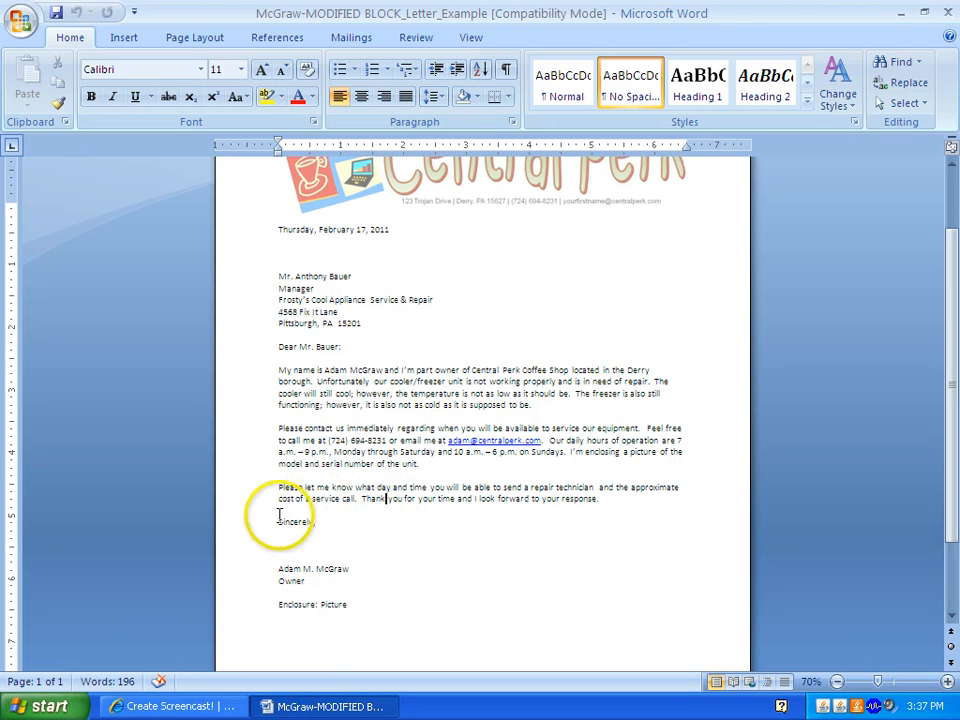
drag(250, 528, 328, 583)
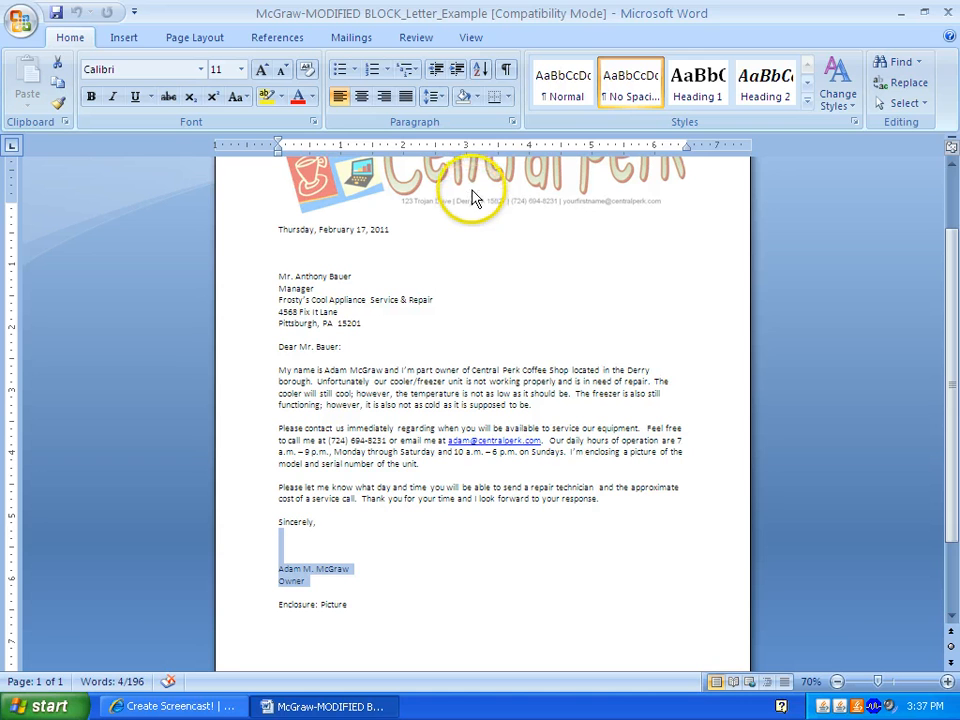
- Select the entire date line, Thursday, February 17, 2011, from the left margin
click(276, 232)
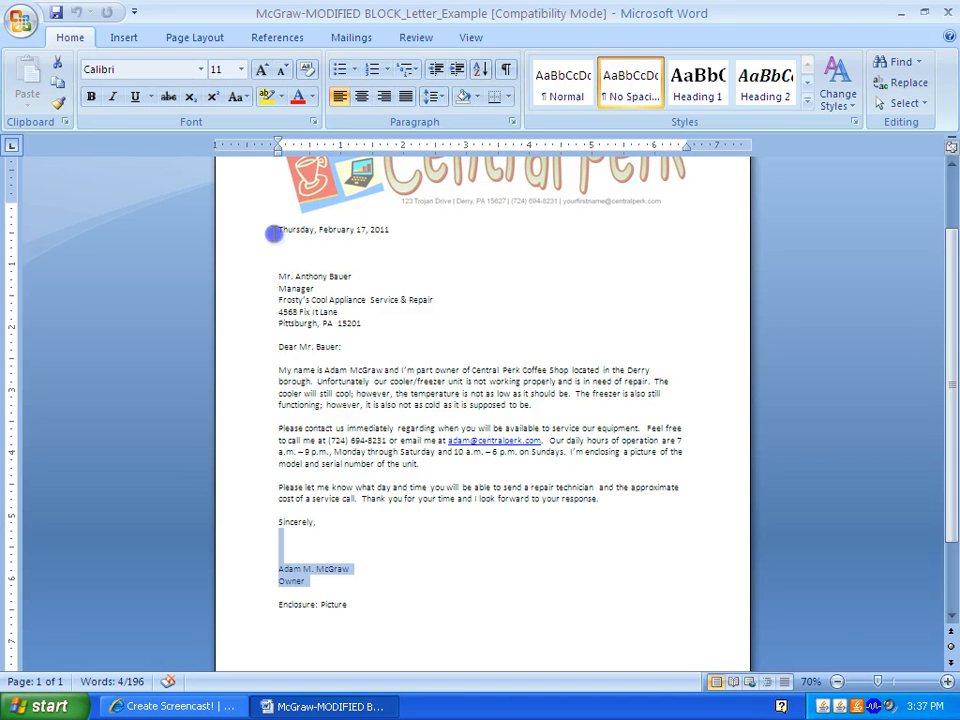
click(272, 522)
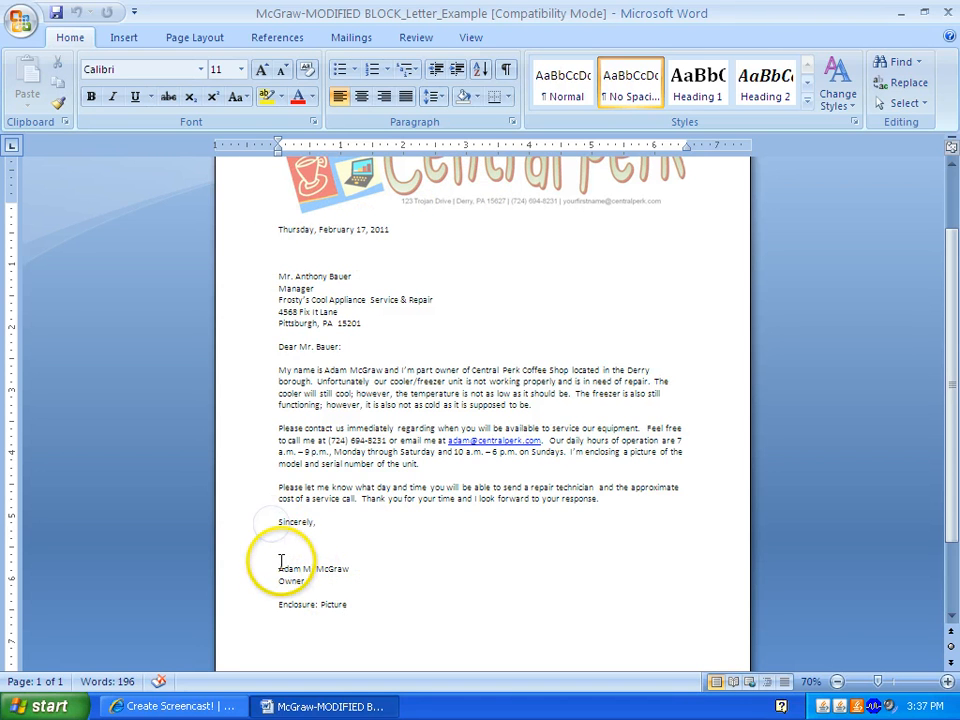
click(276, 568)
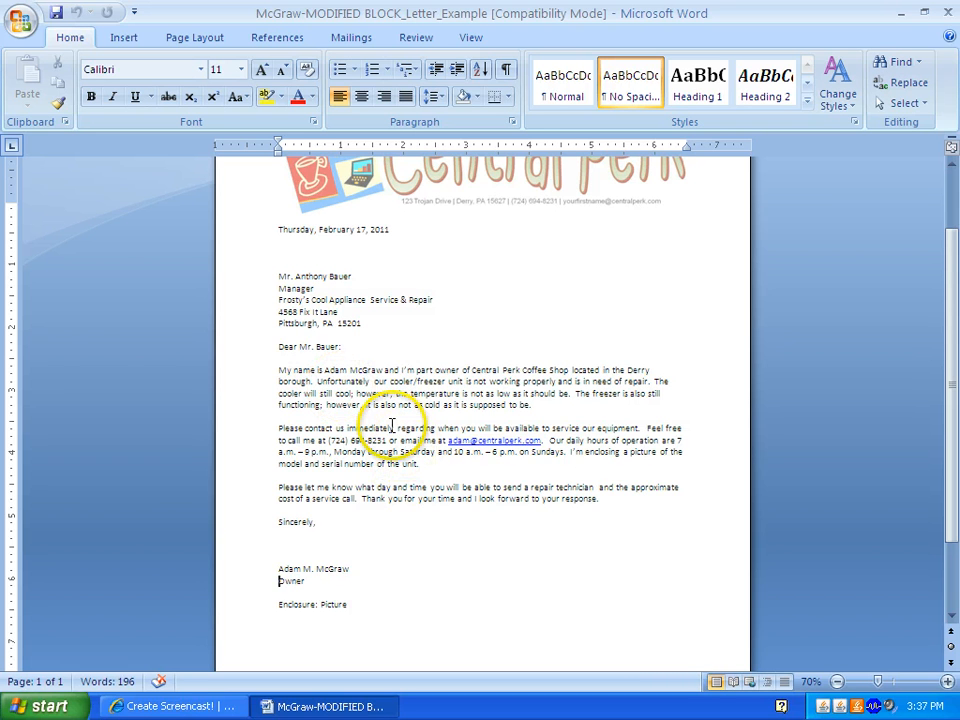
click(266, 229)
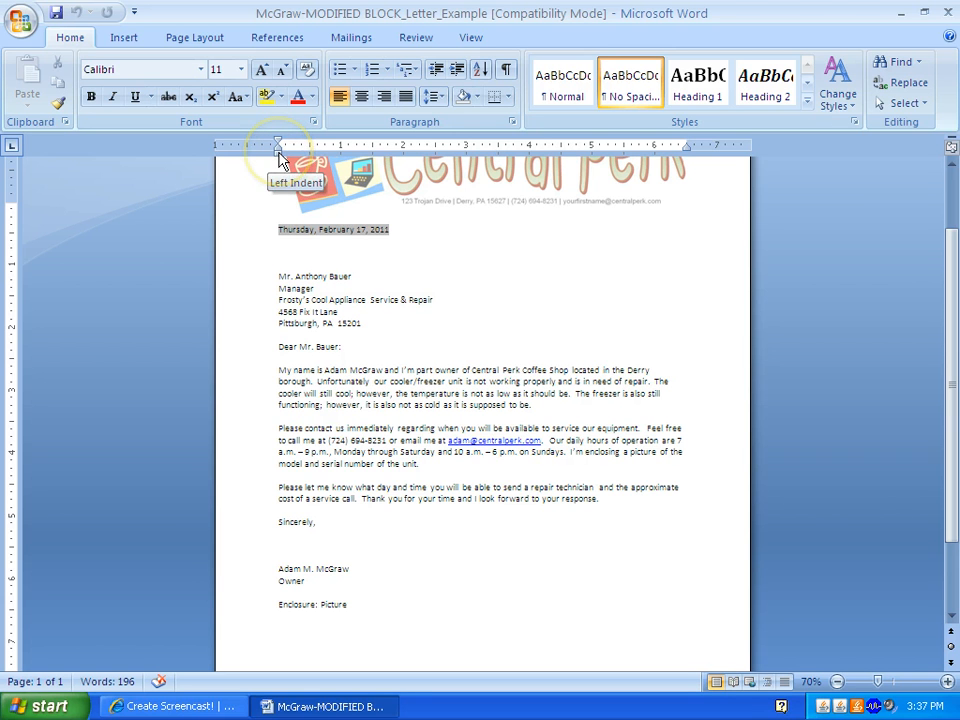
- Indent the date line to 3.5 inches with the ruler's Left Indent marker
mouse_move(279, 154)
mouse_down()
mouse_move(497, 152)
mouse_move(530, 172)
mouse_move(530, 162)
mouse_up()
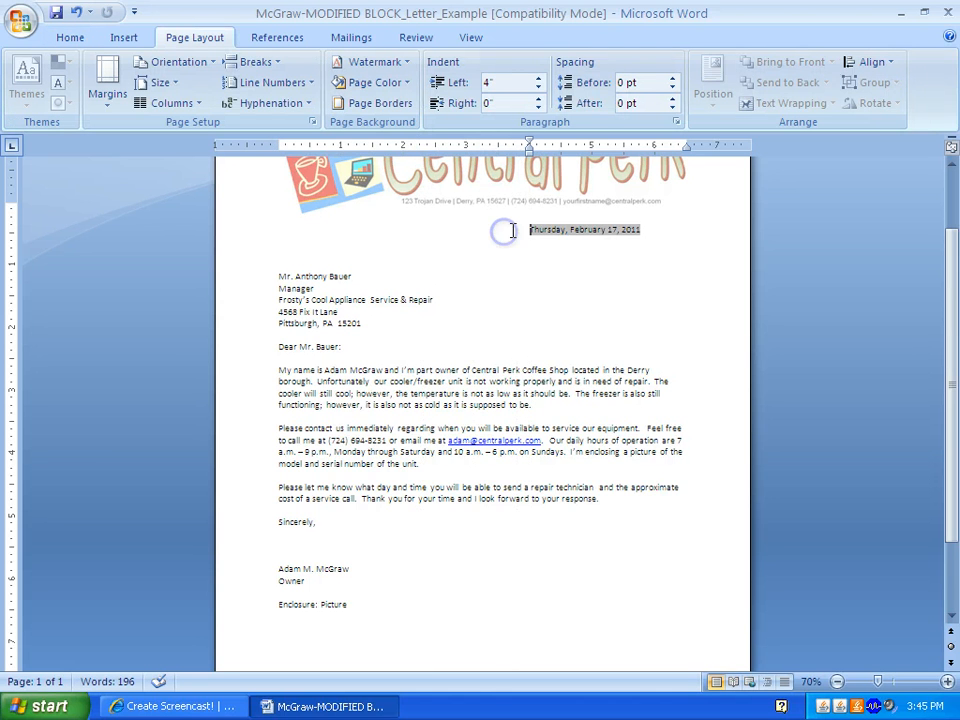
click(531, 160)
drag(384, 155, 280, 157)
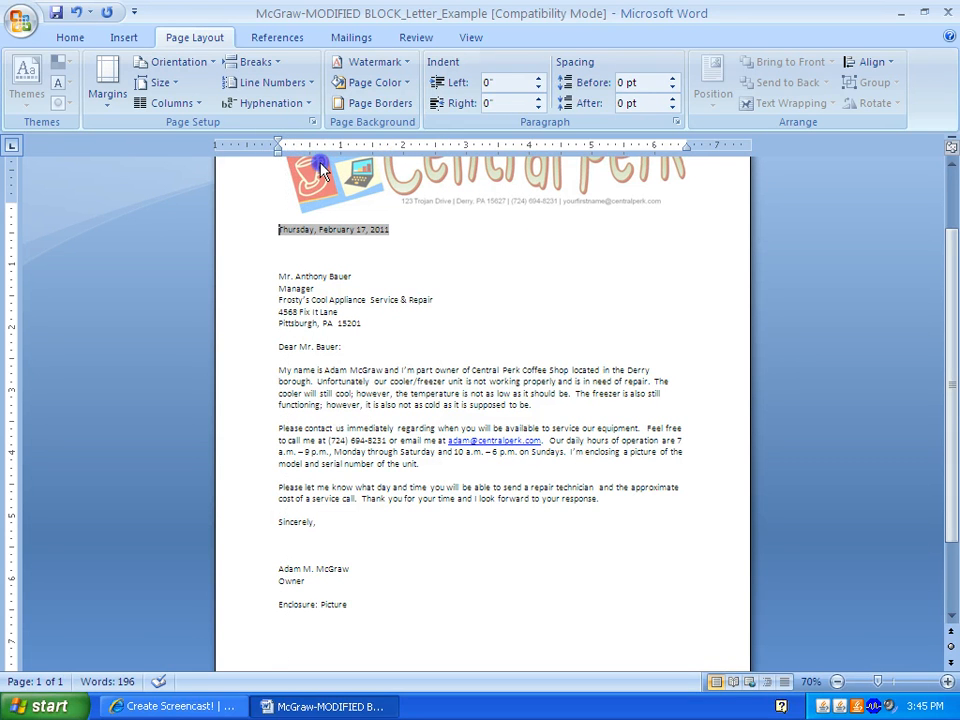
click(281, 163)
drag(281, 163, 499, 160)
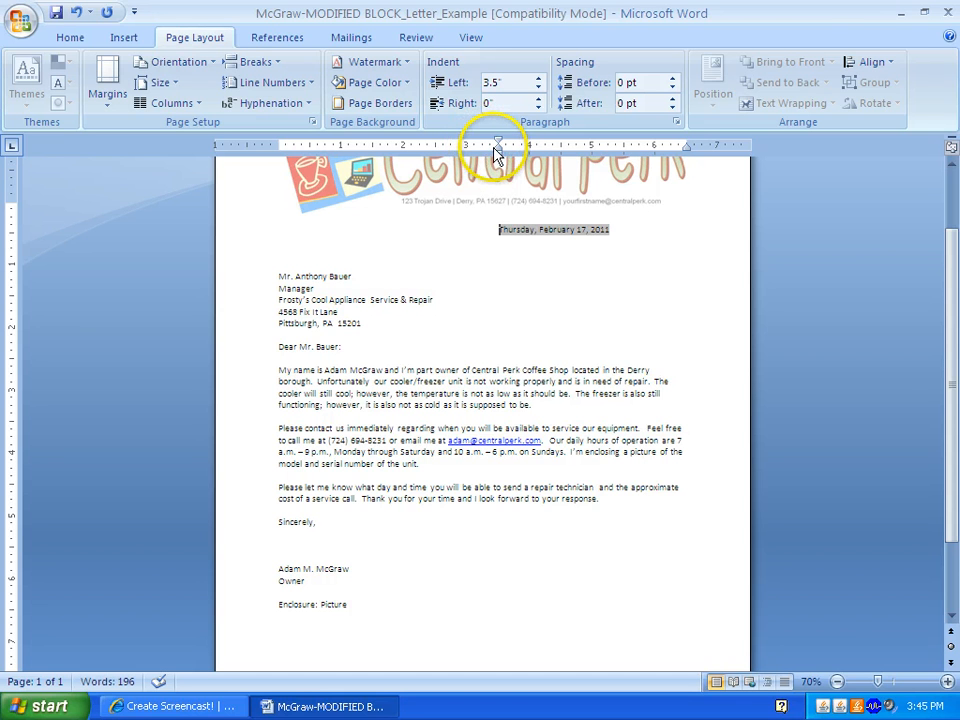
mouse_move(497, 152)
mouse_down()
mouse_move(505, 130)
mouse_move(497, 154)
mouse_move(483, 158)
mouse_move(498, 155)
mouse_up()
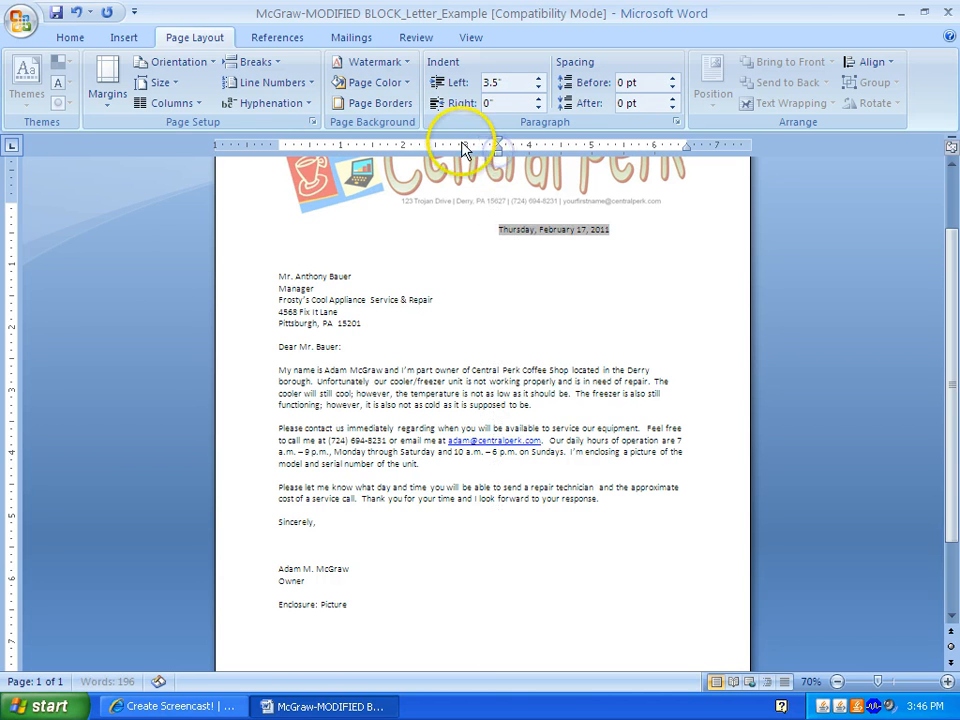
- Place several tab stops on the ruler, then drag the unwanted ones off
click(13, 148)
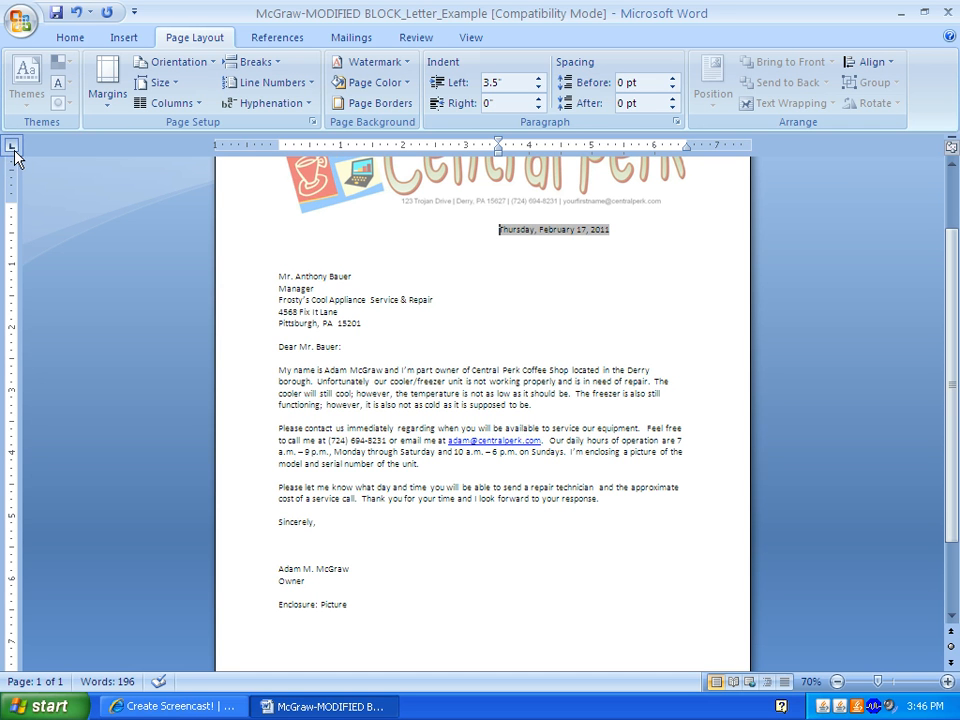
drag(312, 147, 416, 147)
click(435, 148)
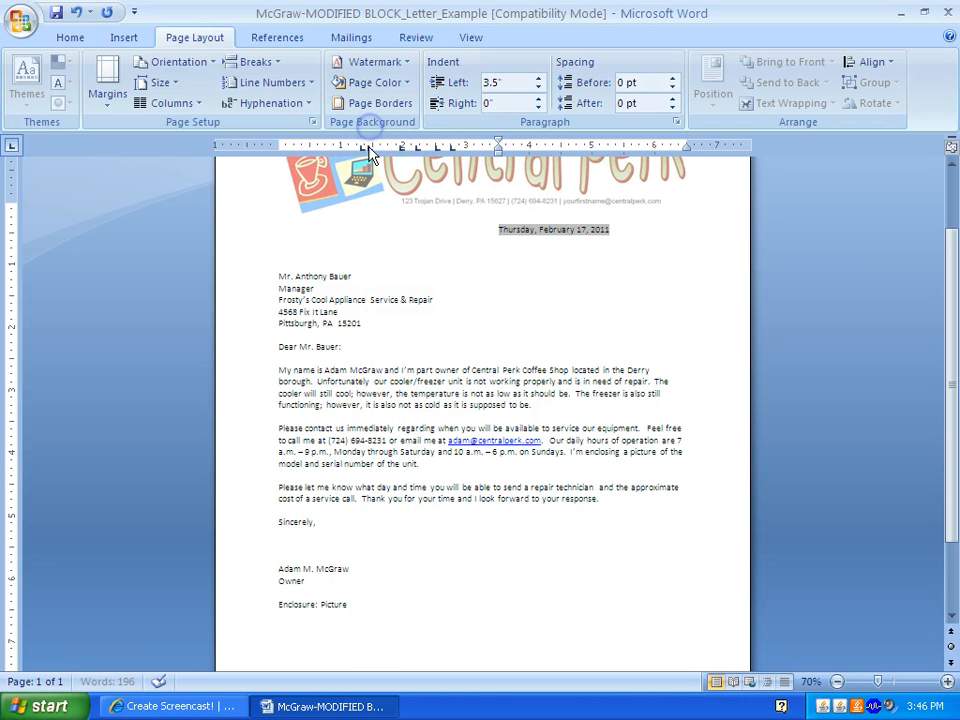
click(363, 148)
click(400, 148)
drag(417, 148, 450, 126)
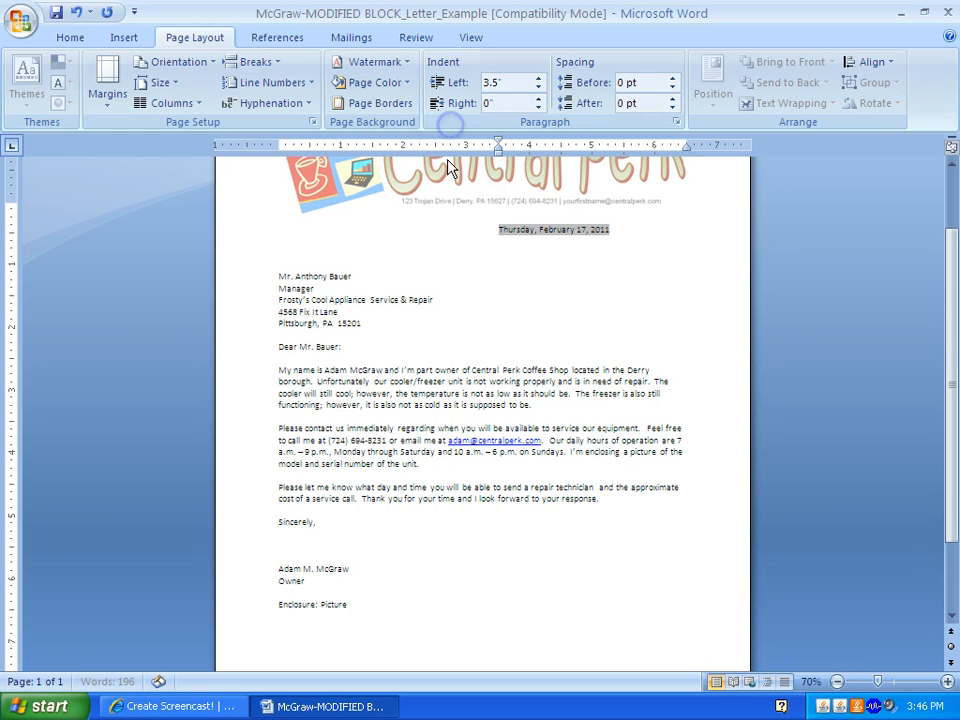
- Indent Sincerely, the signature name and the Owner title lines to 3.5 inches
click(272, 522)
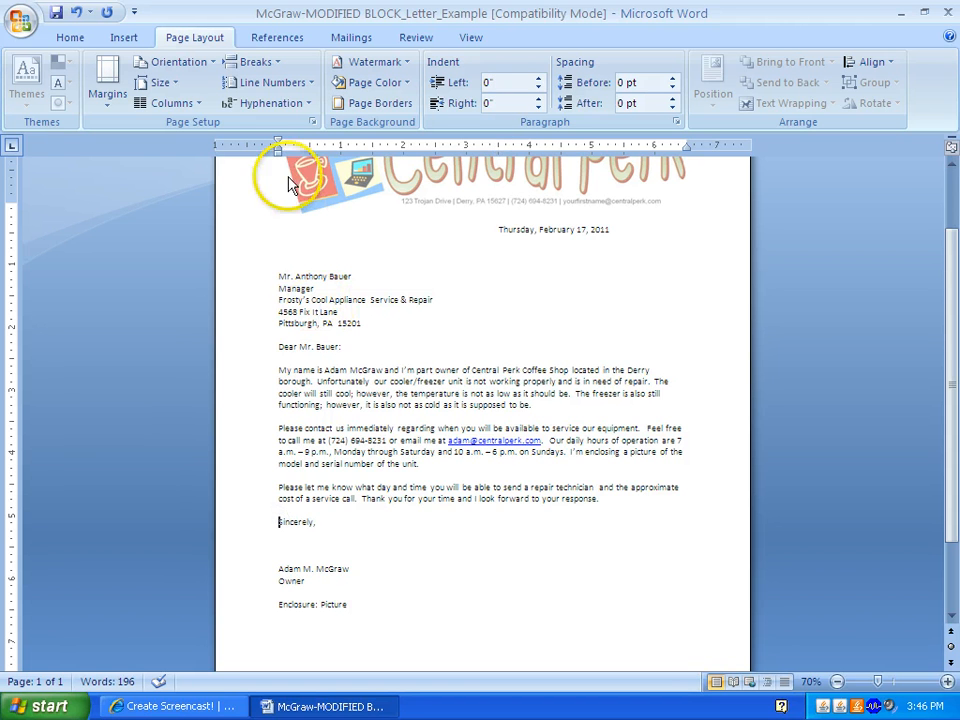
mouse_move(279, 156)
mouse_down()
mouse_move(461, 174)
mouse_move(497, 160)
mouse_up()
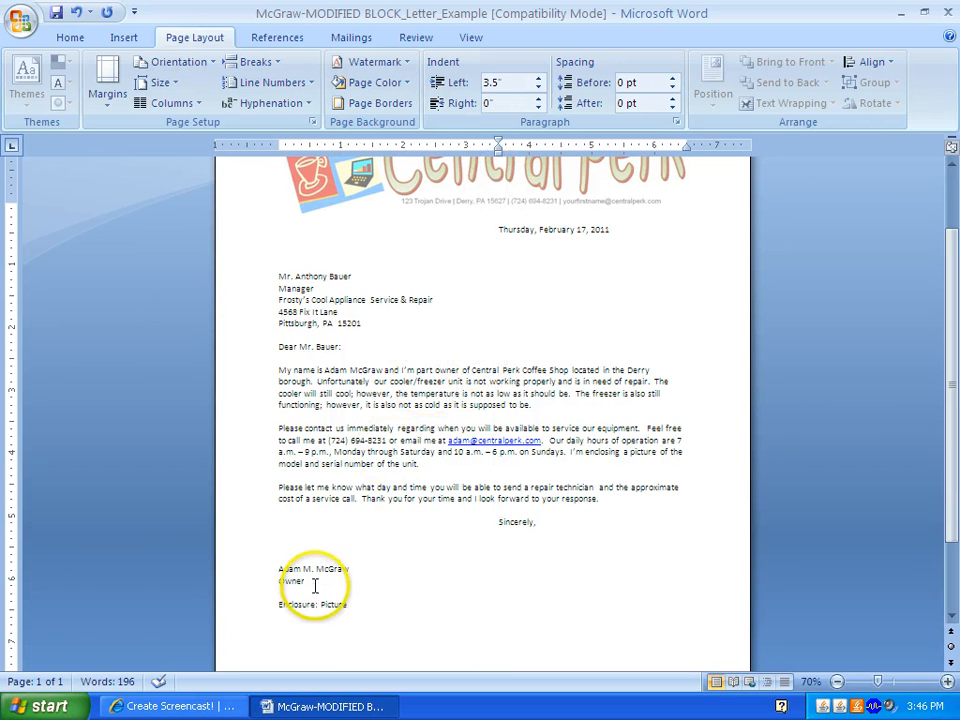
drag(315, 581, 268, 572)
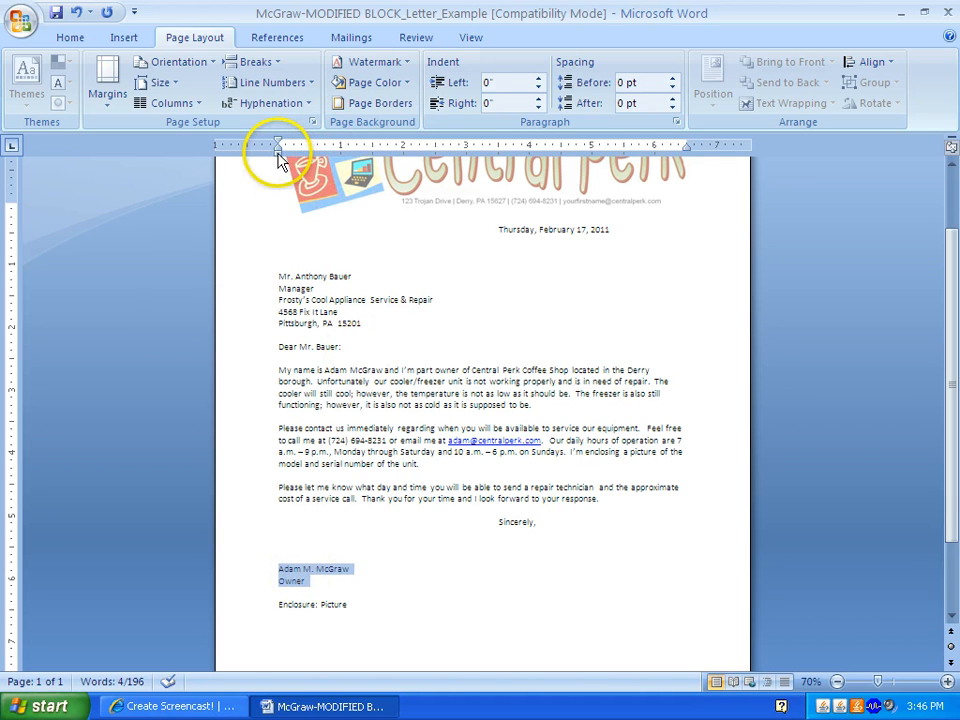
drag(280, 151, 498, 150)
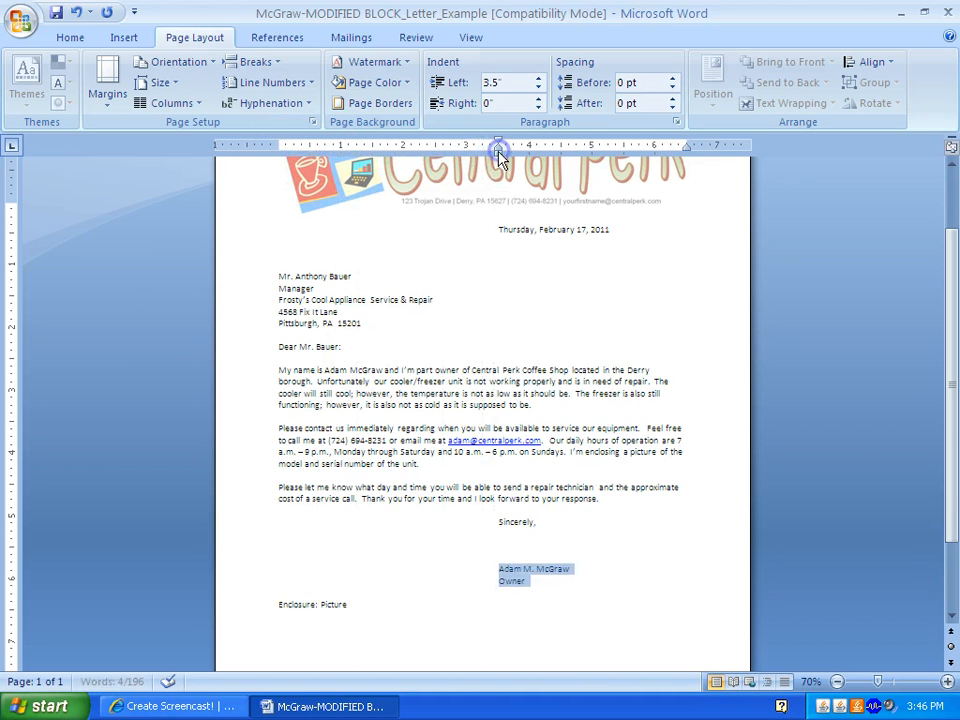
click(467, 308)
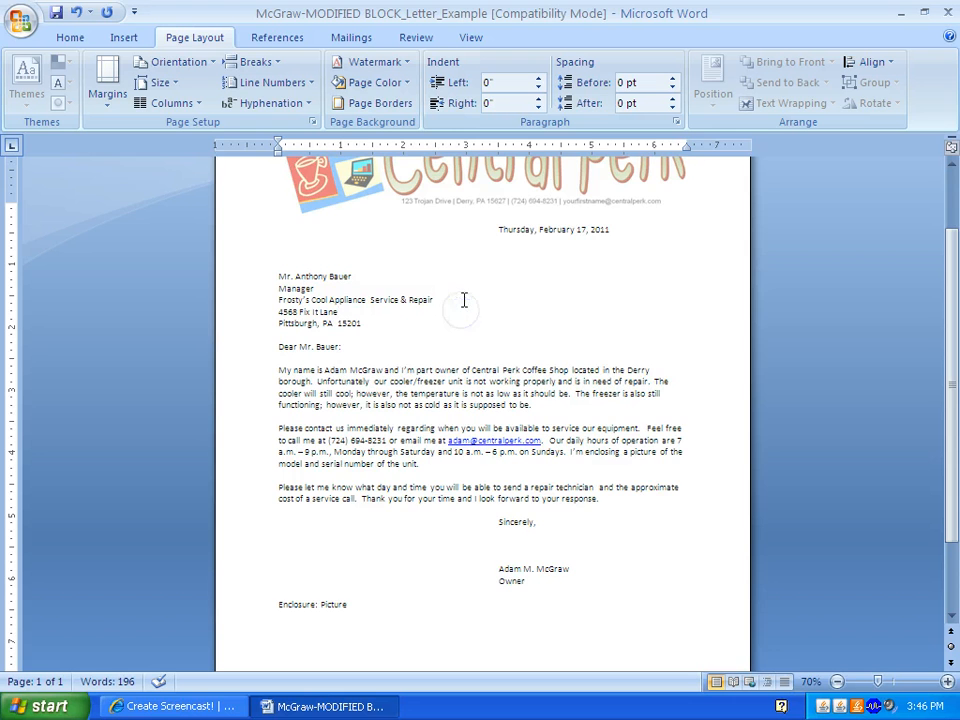
- Check the spacing below the date and above the inside address, then save with Ctrl+S
scroll(464, 300, down, 2)
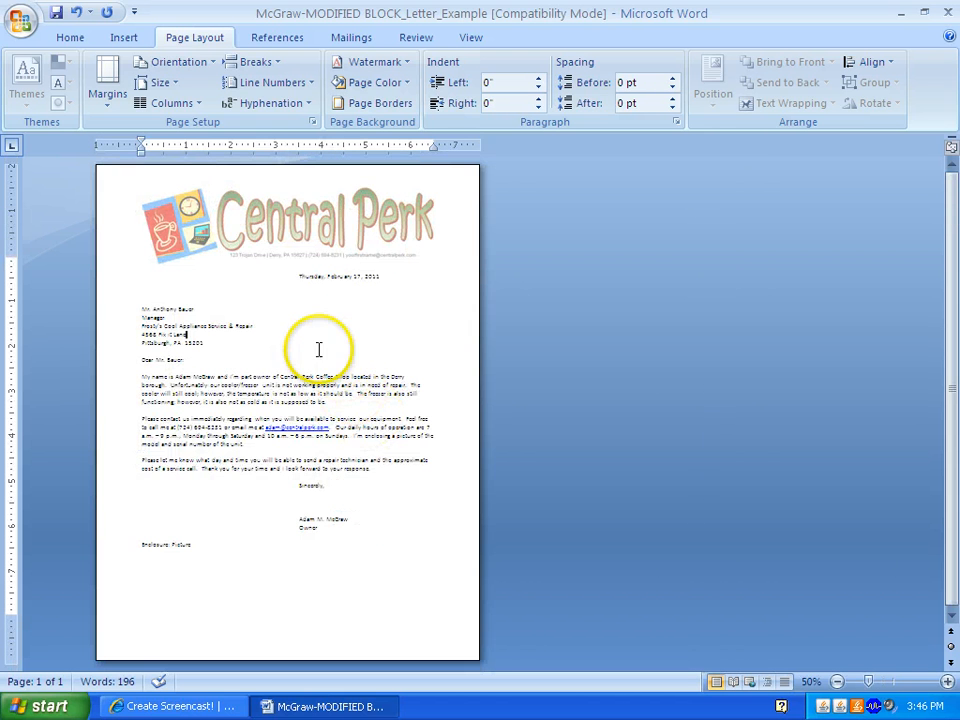
scroll(326, 358, up, 2)
scroll(305, 355, down, 1)
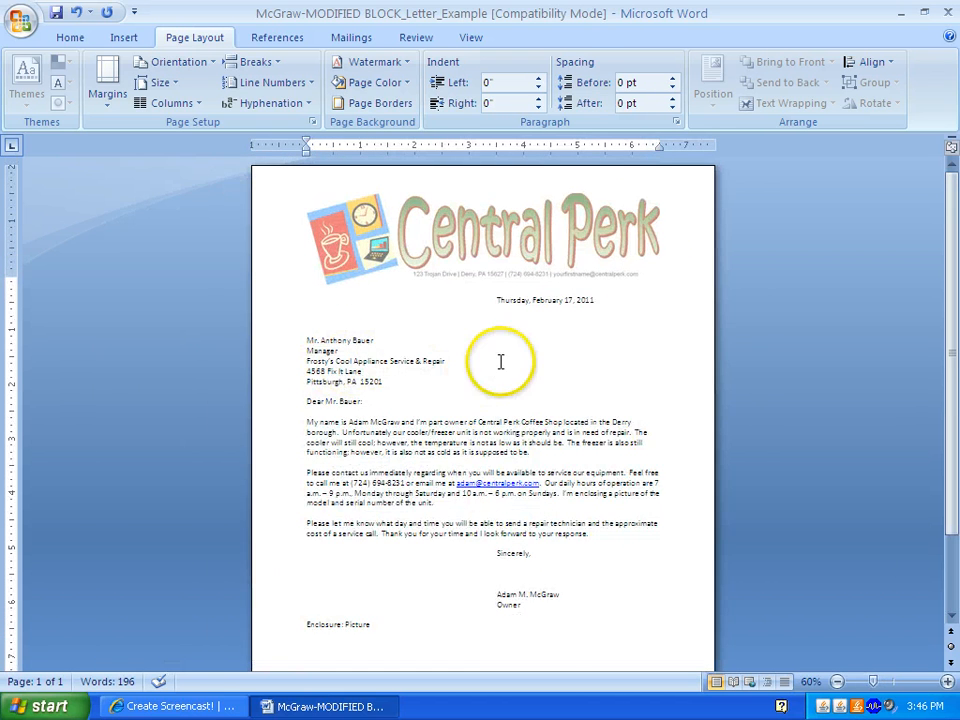
click(489, 317)
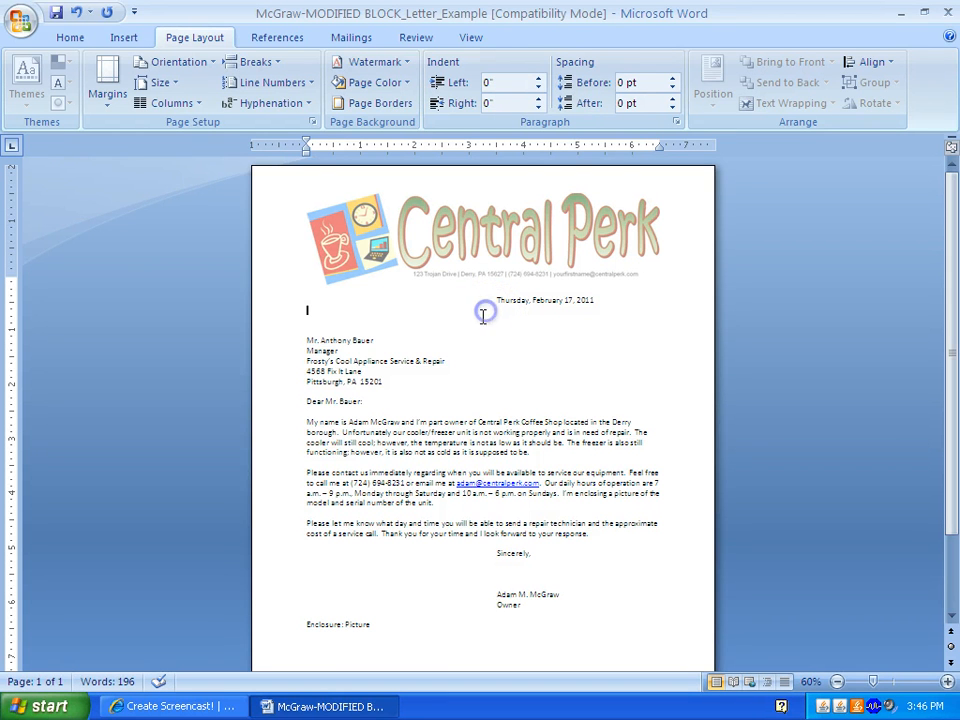
click(474, 325)
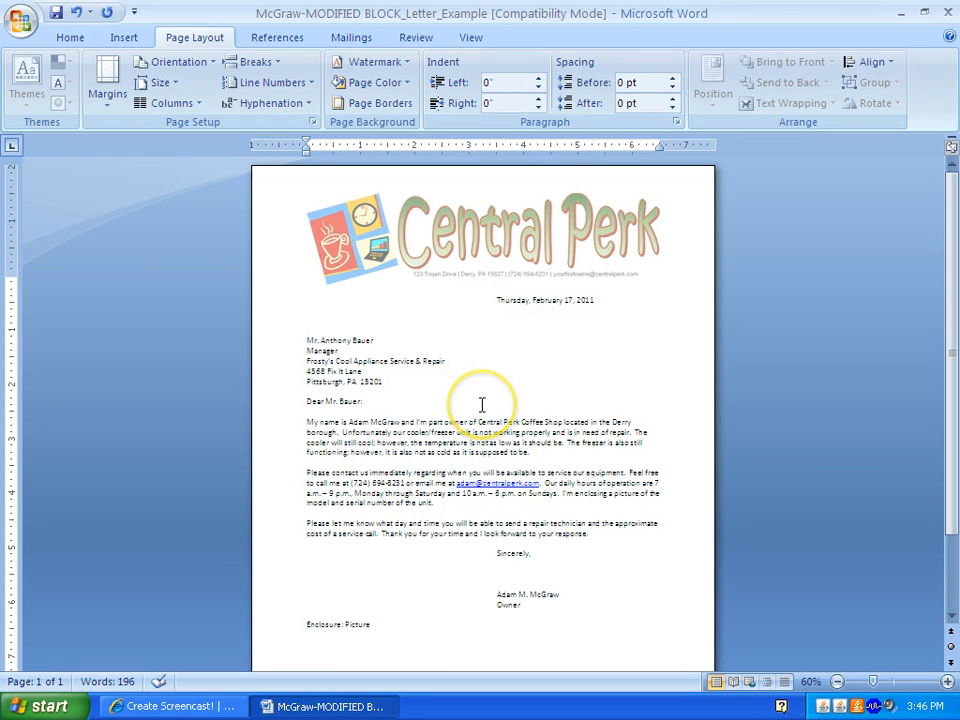
click(407, 333)
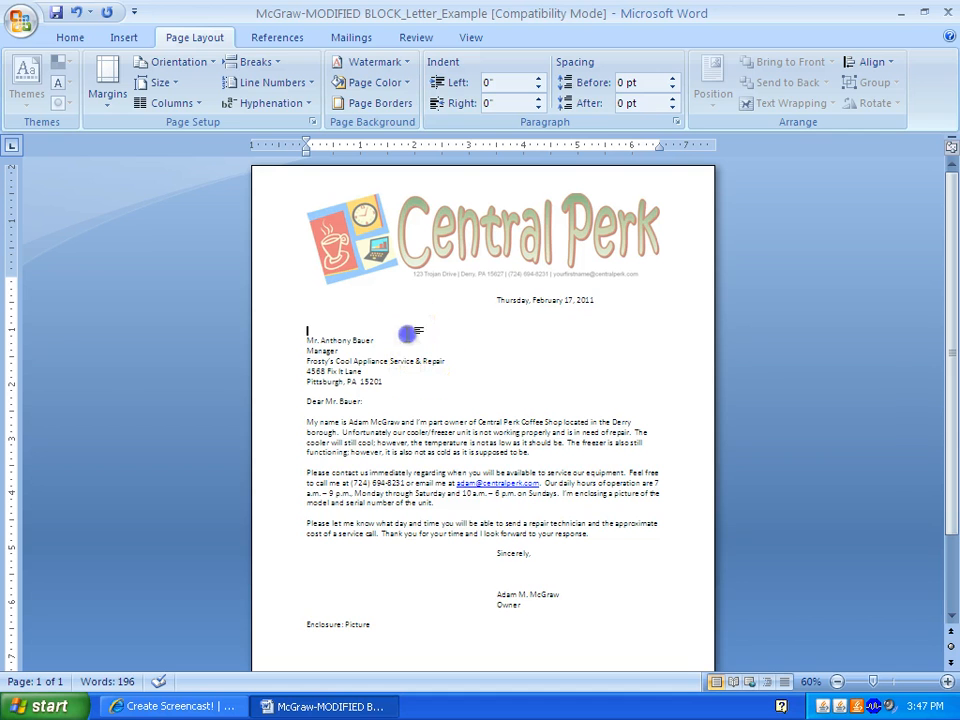
click(418, 317)
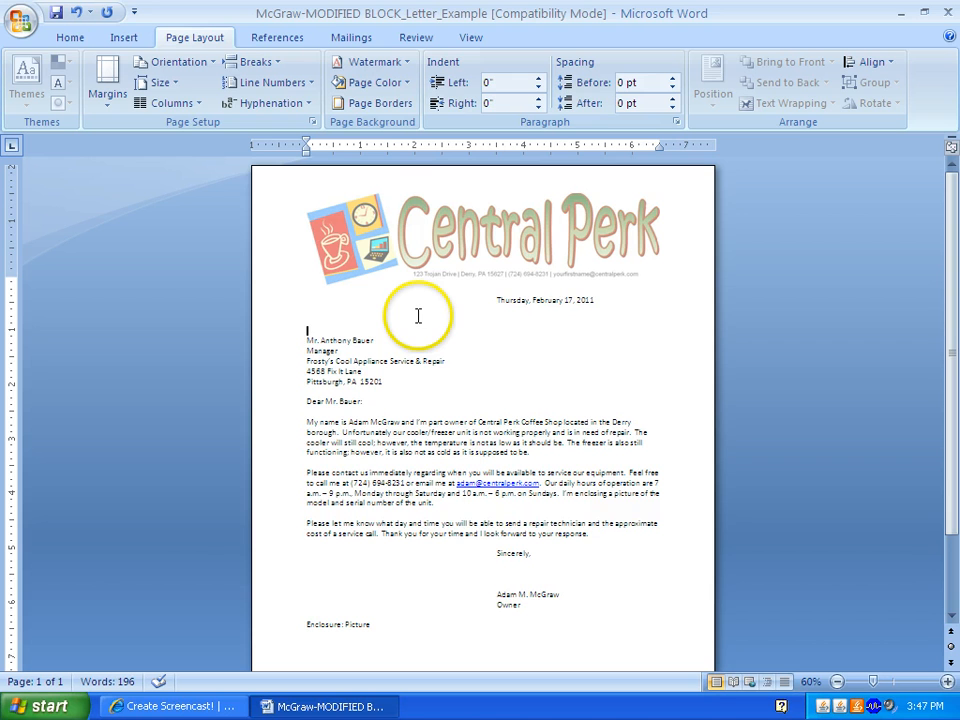
click(358, 297)
key(ctrl+s)
- Bring up the Print dialog with SMART Notebook Print Capture as the printer, all pages, 1 copy
click(24, 20)
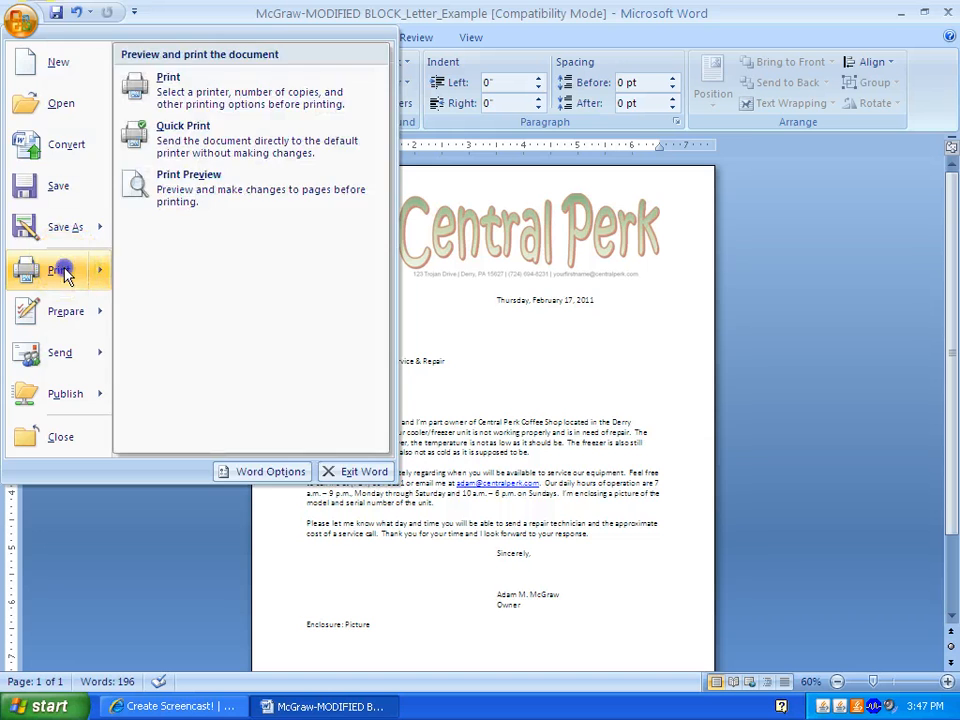
click(62, 272)
click(380, 194)
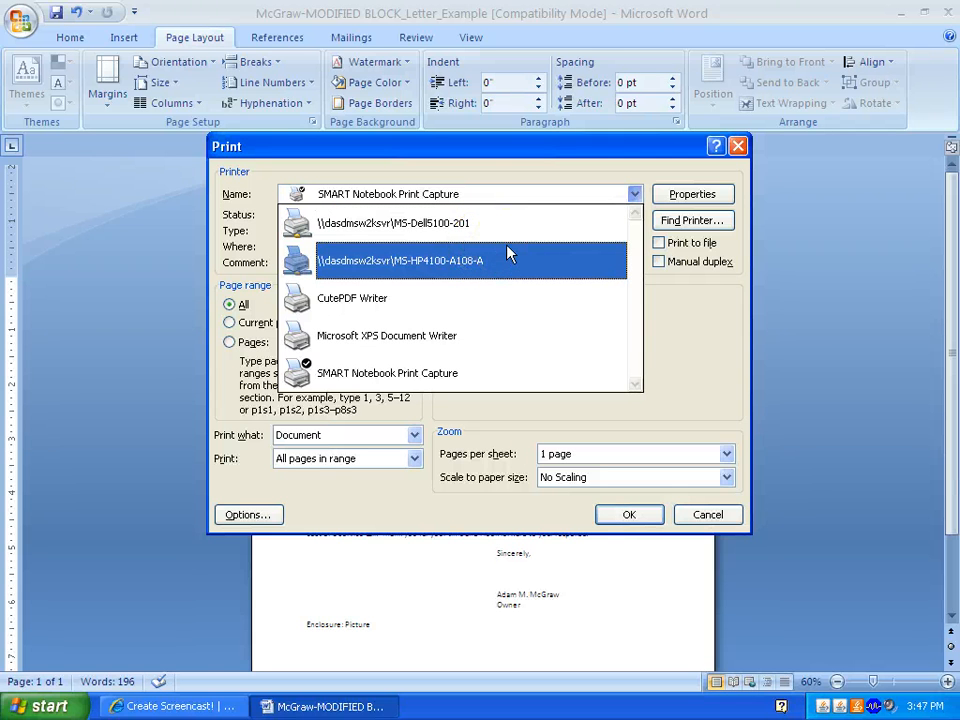
click(664, 338)
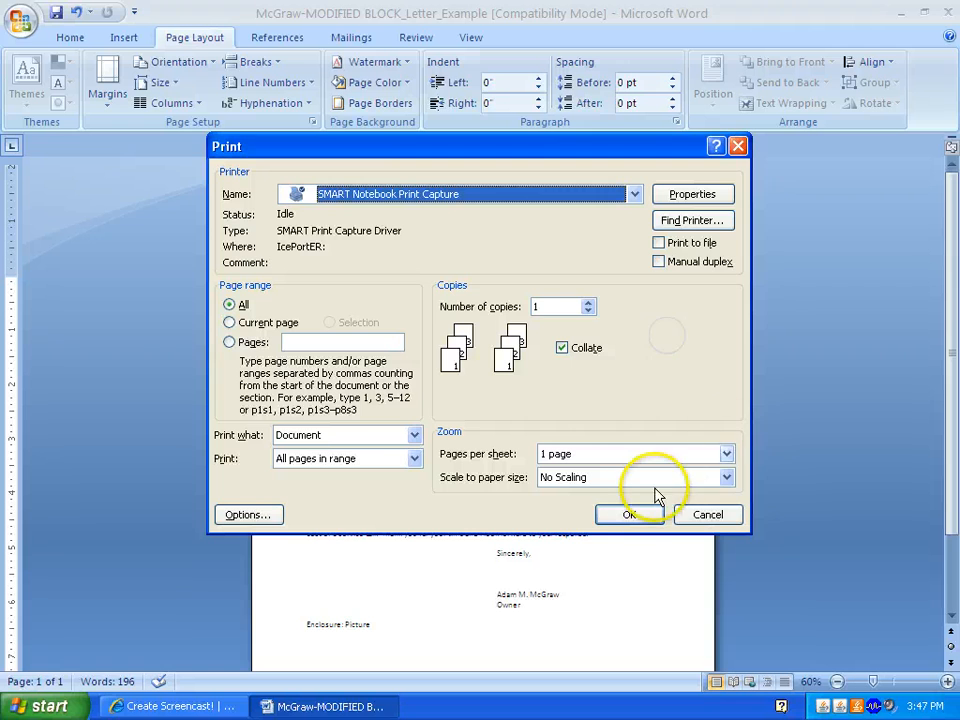
click(634, 518)
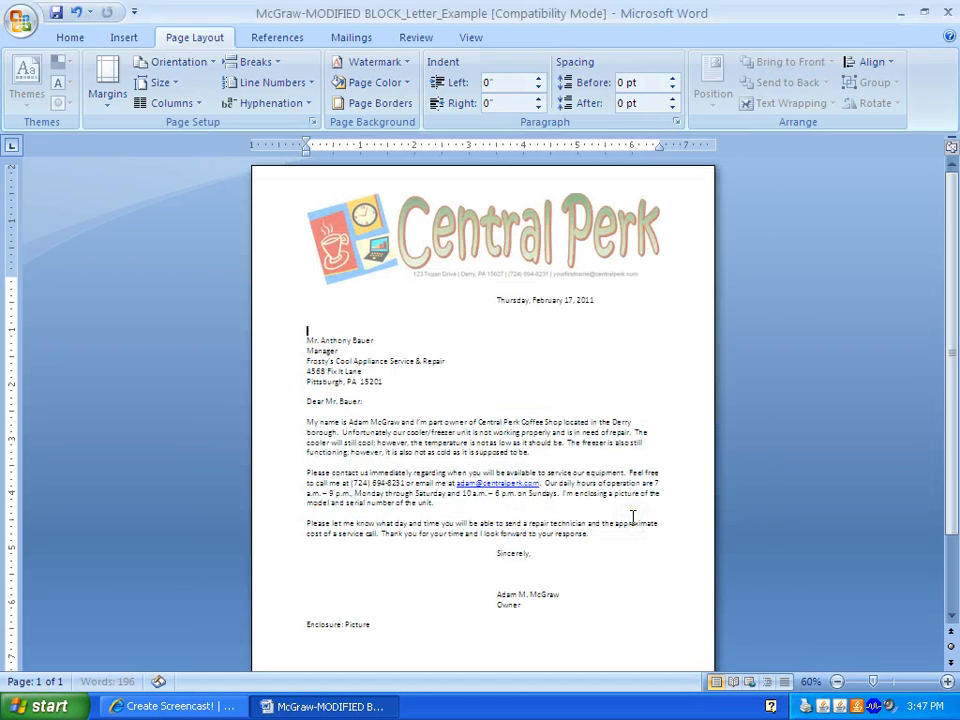
key(ctrl+p)
click(695, 517)
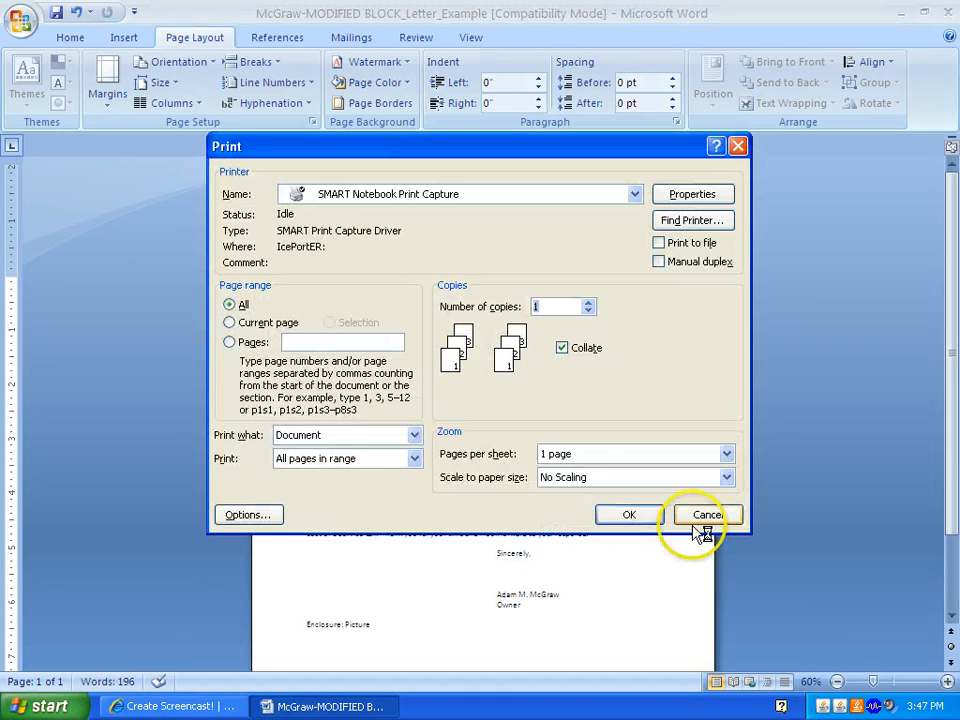